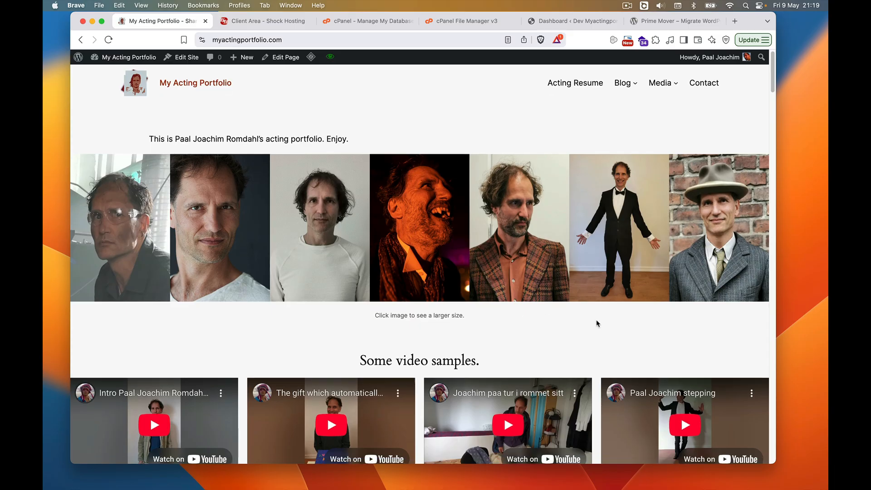
# Step: Look over the site's front page and open its WordPress admin dashboard
pyautogui.scroll(-10, 597, 322)
pyautogui.scroll(10, 597, 322)
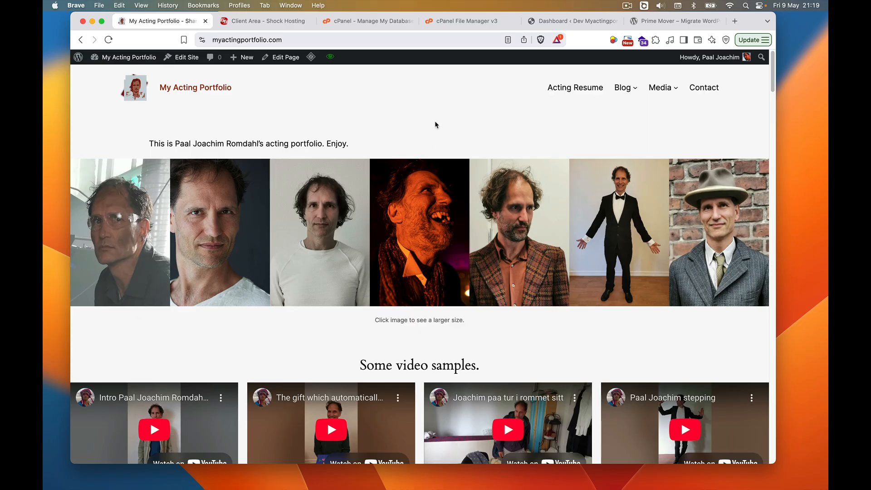
pyautogui.moveTo(121, 59)
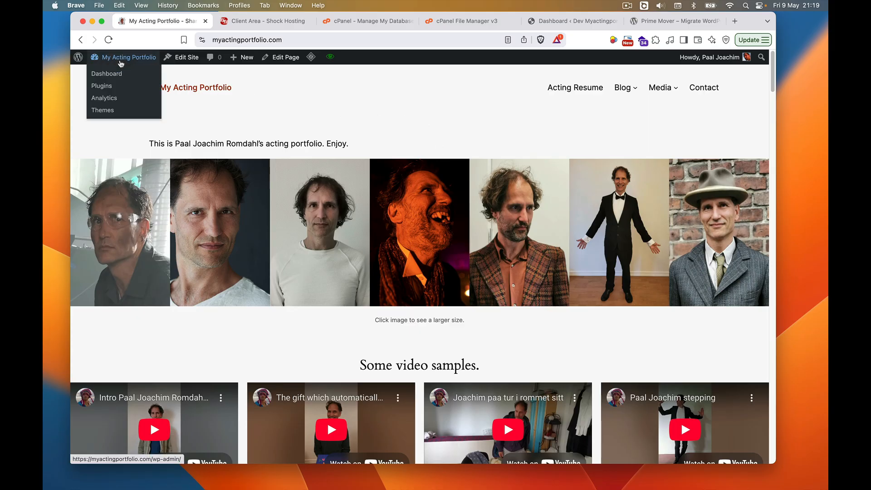
pyautogui.click(113, 75)
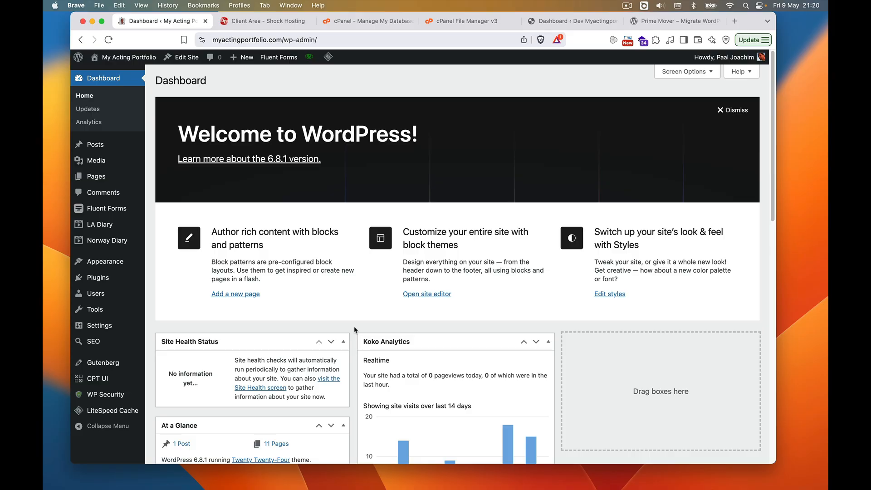
# Step: Search the plugin directory for "prime mover" and install the Prime Mover – Migrate WordPress Website & Backups plugin
pyautogui.moveTo(117, 281)
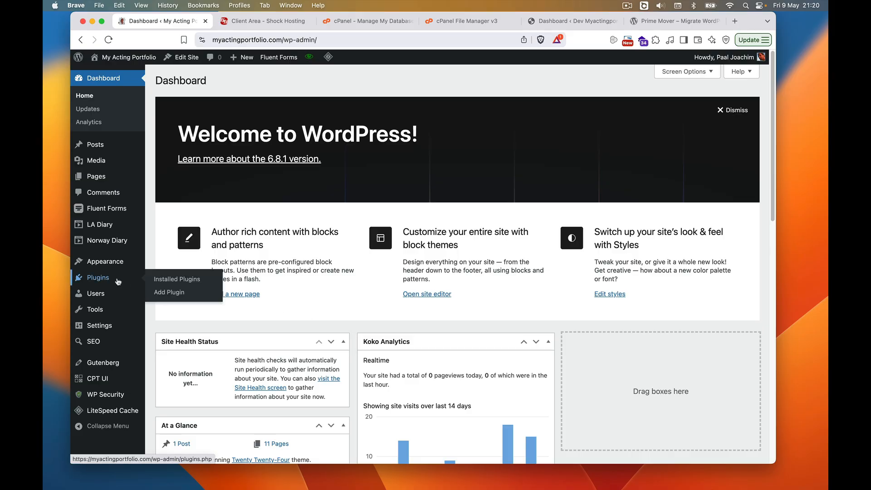
pyautogui.click(162, 294)
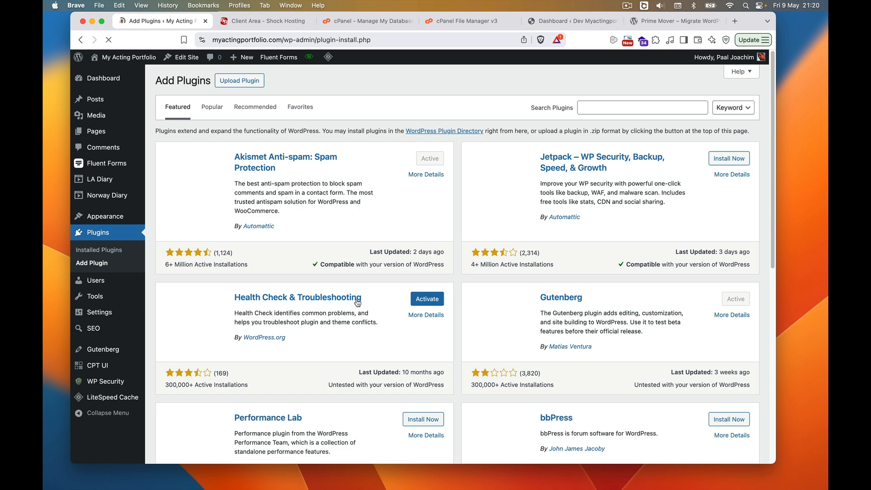
pyautogui.click(605, 111)
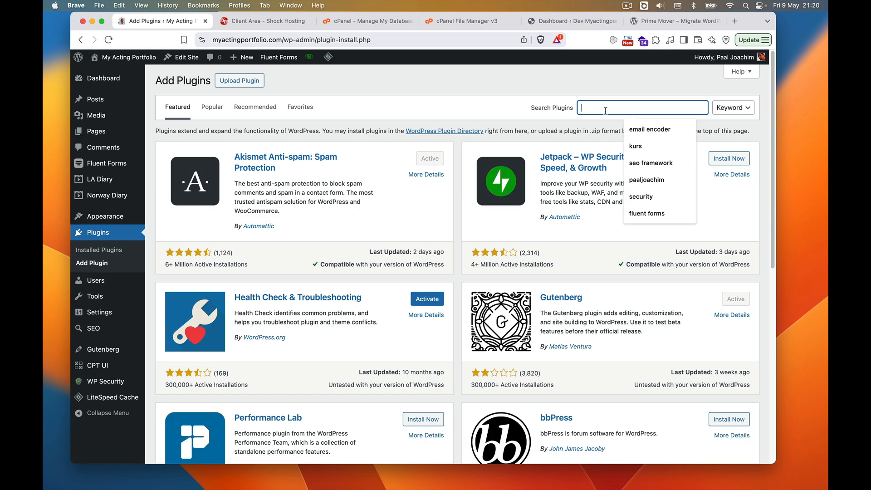
pyautogui.write('prim')
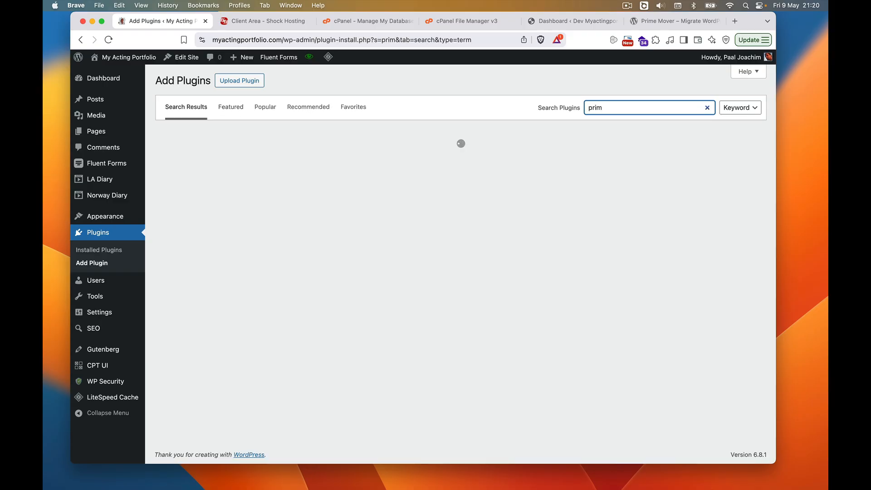
pyautogui.write('e mover')
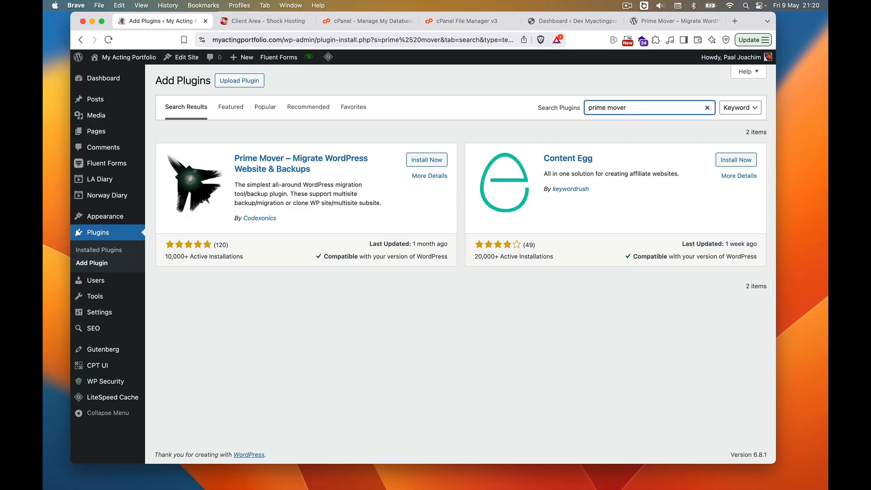
pyautogui.click(426, 159)
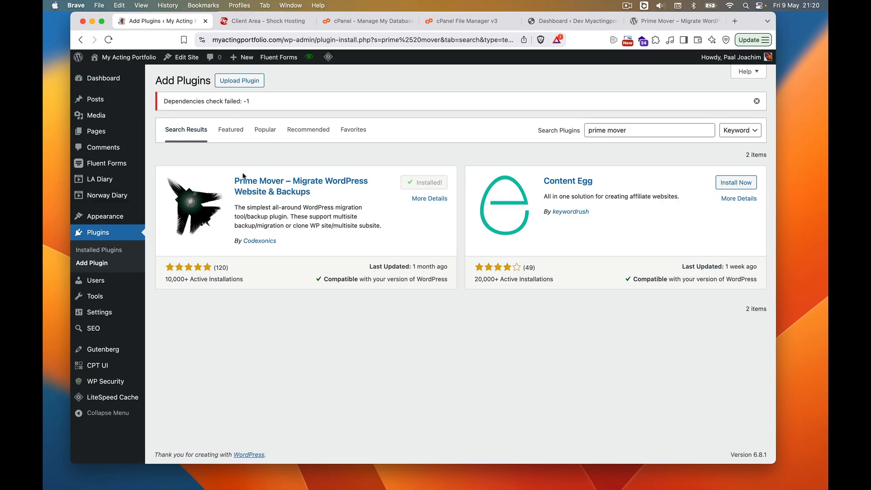
# Step: Activate the Prime Mover plugin from the list of installed plugins
pyautogui.click(97, 250)
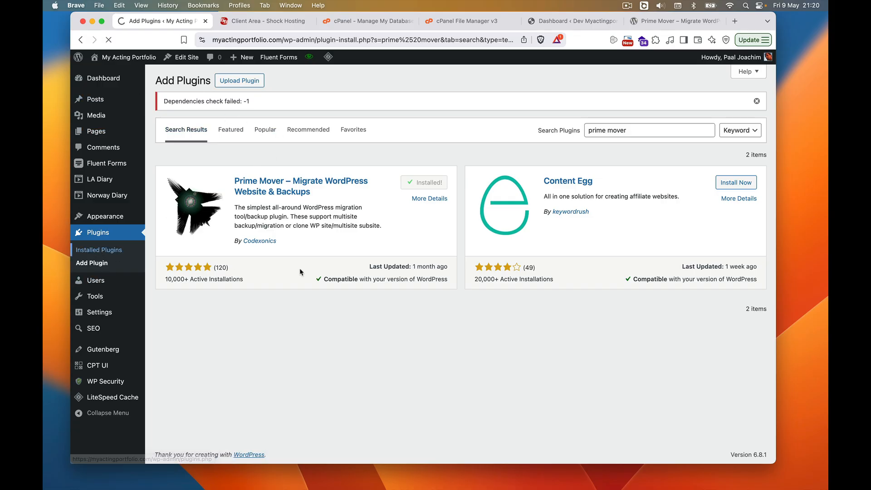
pyautogui.scroll(-10, 395, 293)
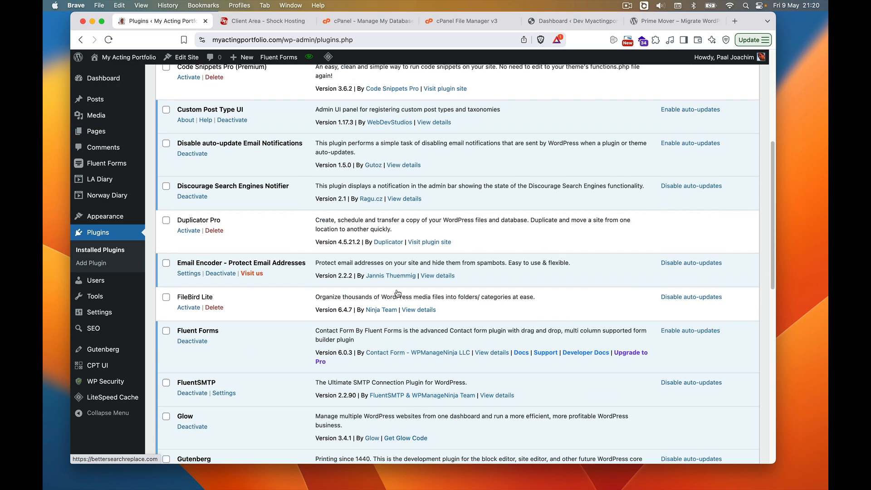
pyautogui.scroll(-8, 283, 304)
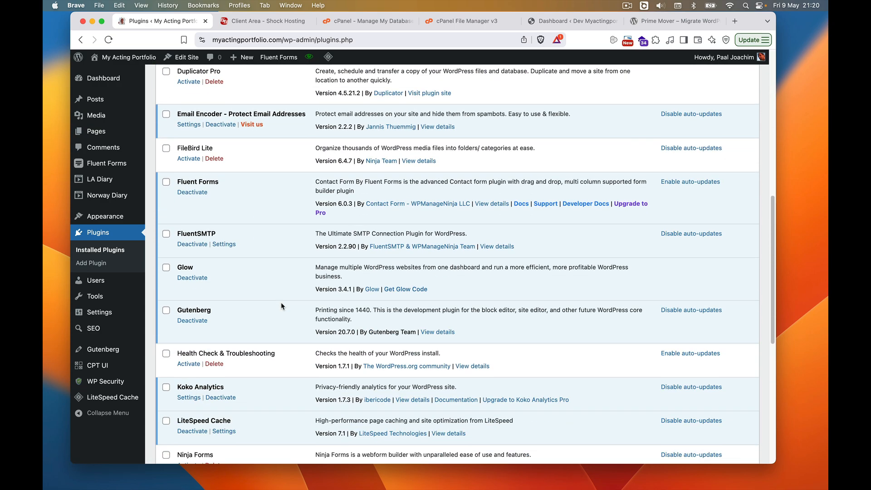
pyautogui.scroll(-5, 281, 302)
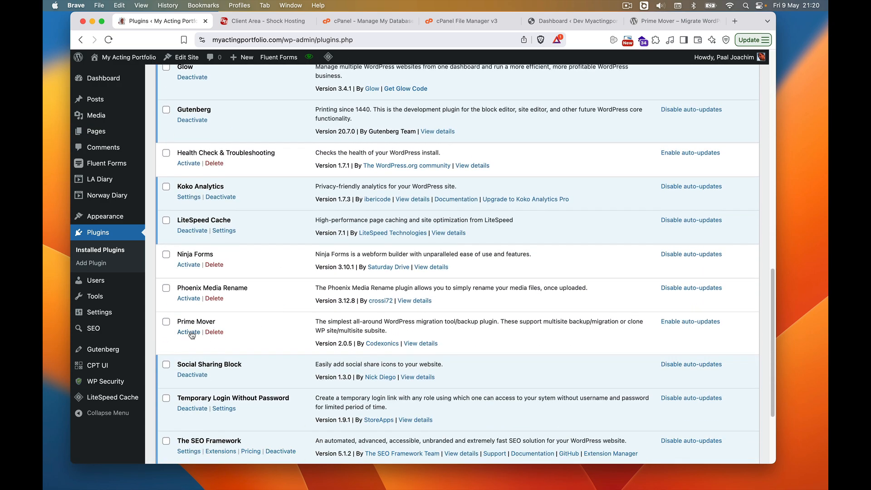
pyautogui.click(190, 332)
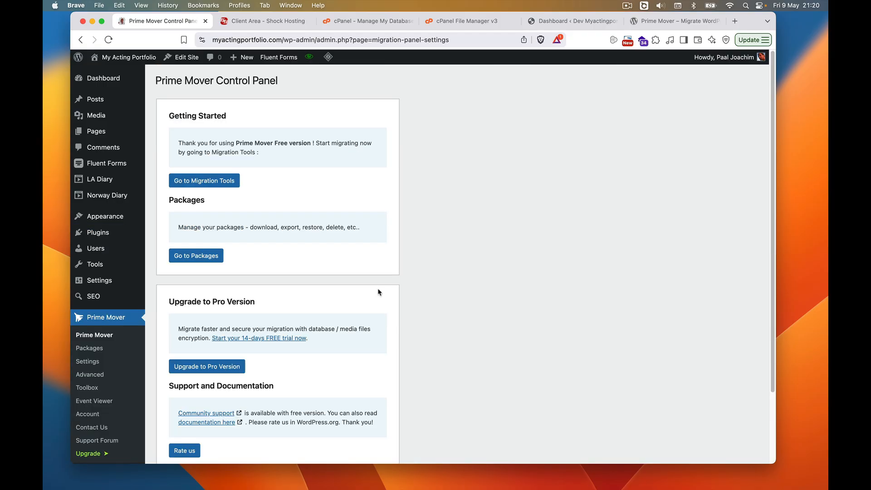
# Step: Review the description, migration features and ratings on Prime Mover's wordpress.org plugin page
pyautogui.click(653, 22)
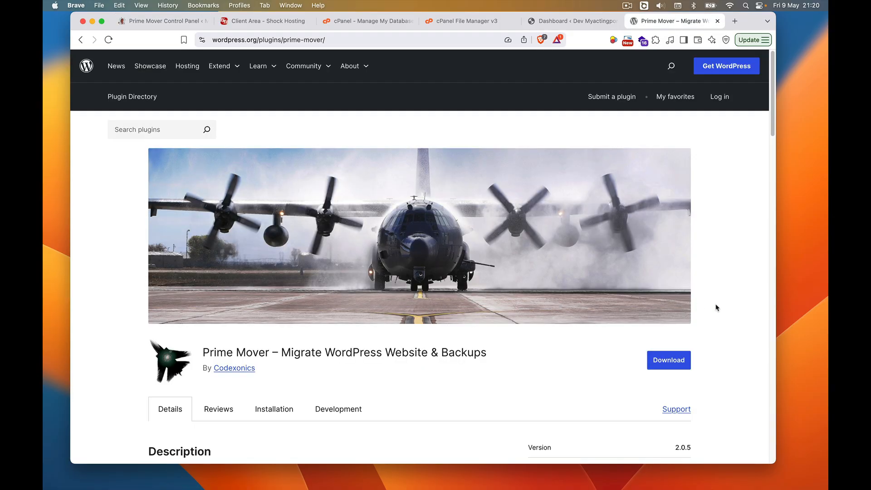
pyautogui.scroll(-5, 714, 306)
pyautogui.scroll(-4, 715, 308)
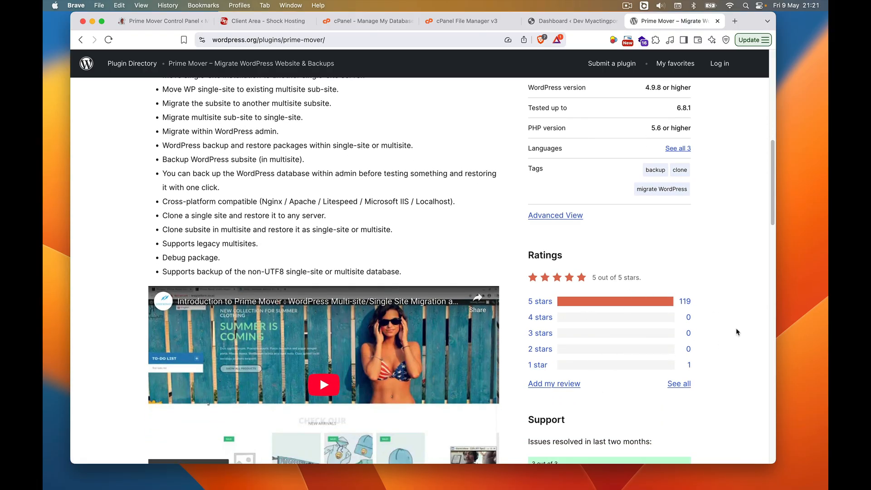
pyautogui.scroll(5, 737, 332)
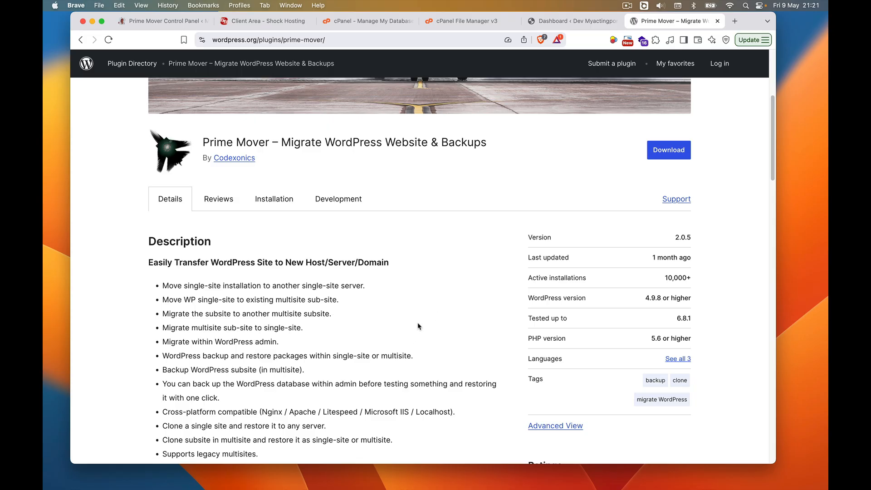
# Step: Export the site with Prime Mover's migration tools, including database, media files, plugins and themes, in single-site format
pyautogui.click(168, 23)
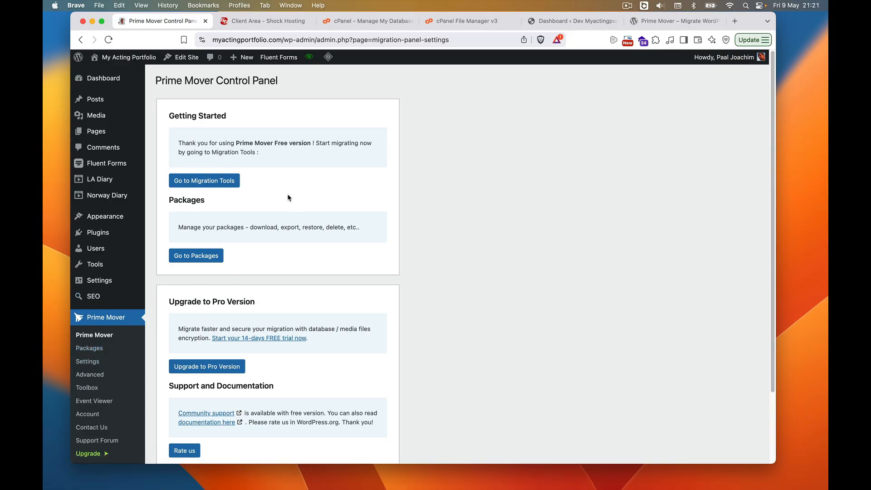
pyautogui.click(208, 181)
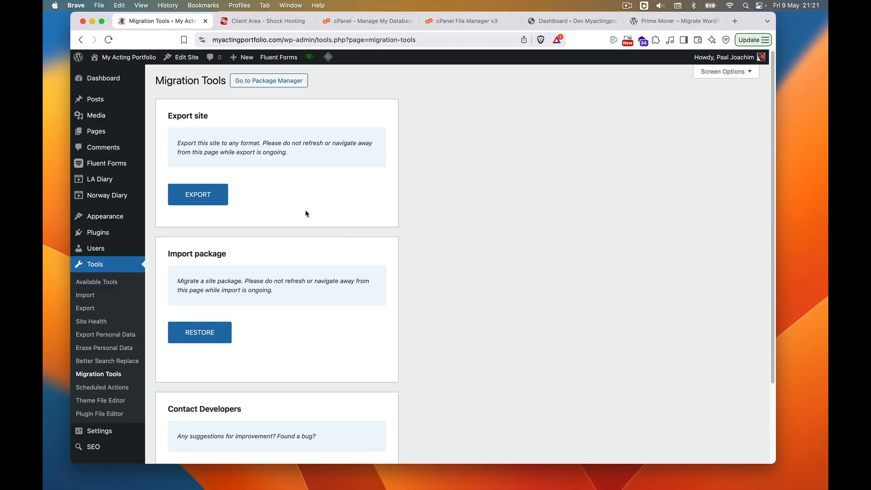
pyautogui.click(198, 195)
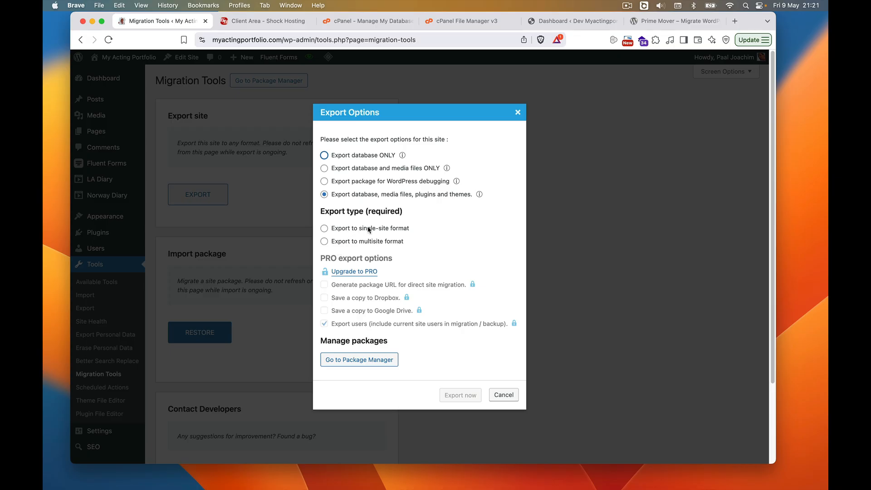
pyautogui.click(325, 229)
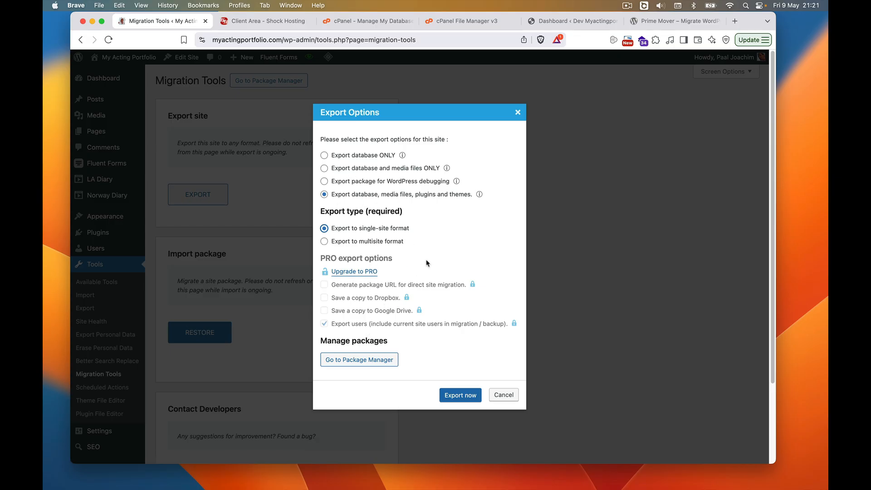
pyautogui.click(461, 396)
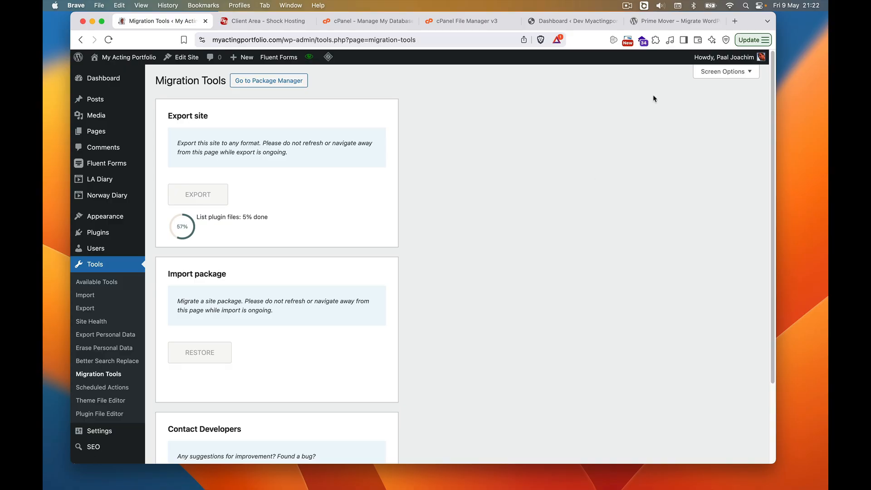
pyautogui.click(626, 5)
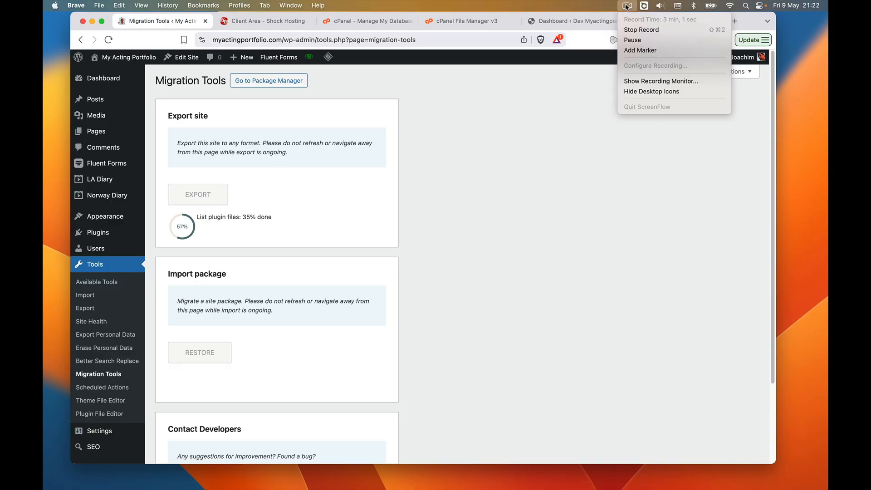
pyautogui.click(630, 40)
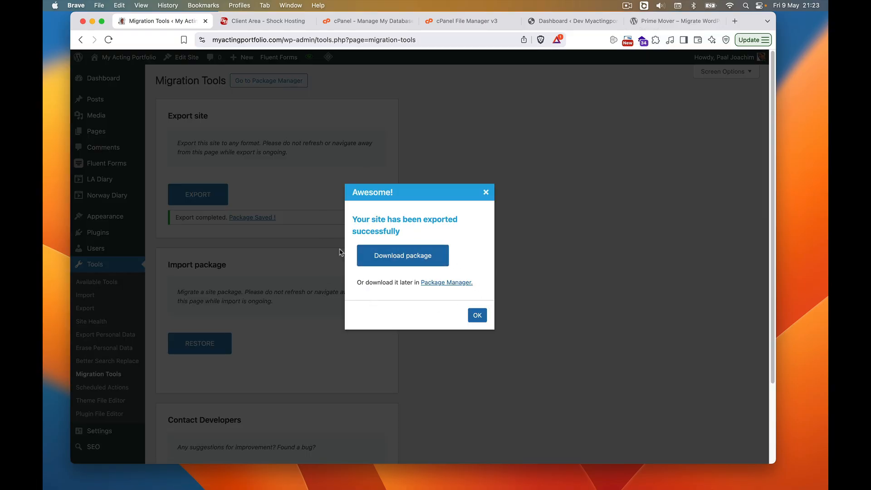
# Step: Open the Prime Mover Package Manager from the export completion message
pyautogui.click(448, 283)
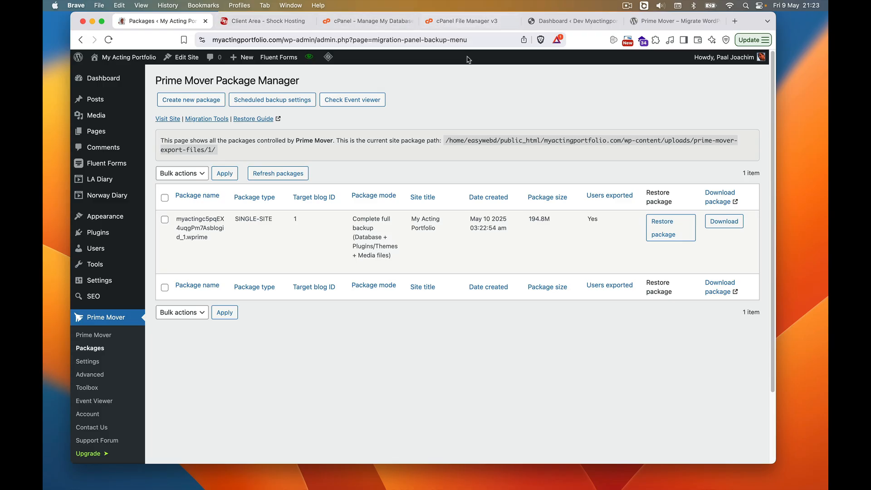
# Step: Look over the Shock Hosting client area and the current databases in cPanel
pyautogui.click(272, 20)
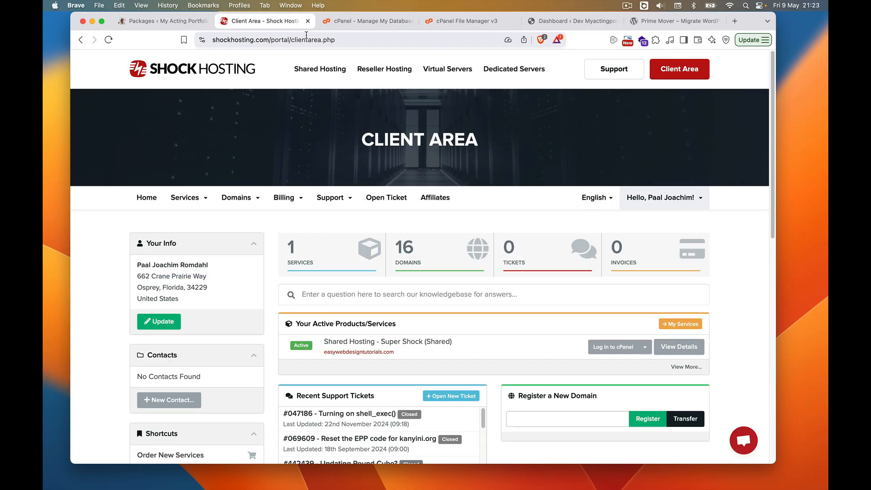
pyautogui.click(373, 21)
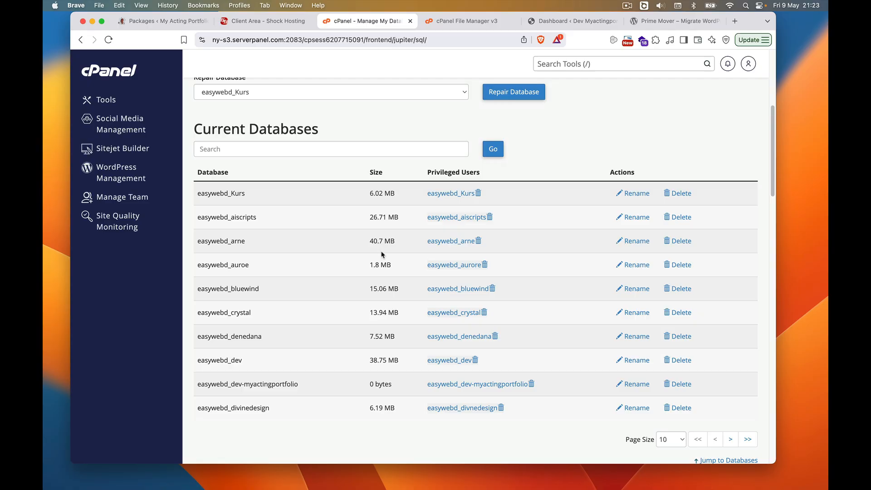
pyautogui.scroll(3, 383, 253)
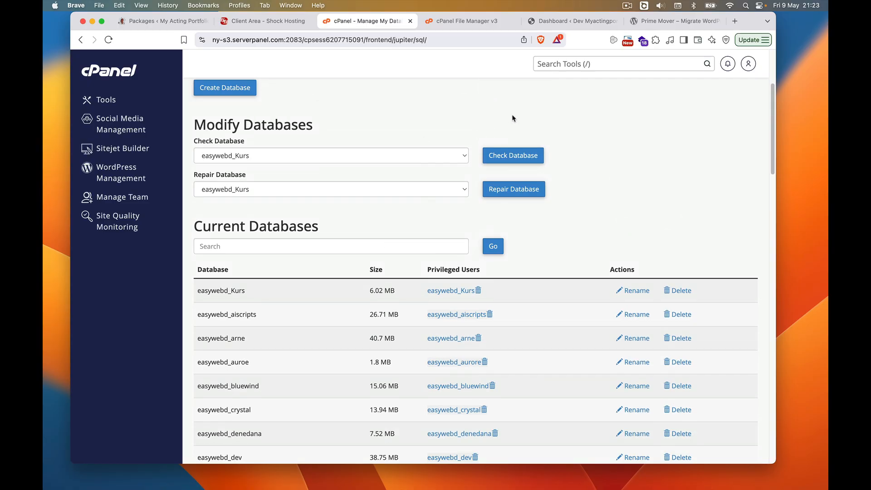
# Step: View the dev.myactingportfolio.com folder in cPanel File Manager and check the package storage path in the Prime Mover Package Manager
pyautogui.click(466, 25)
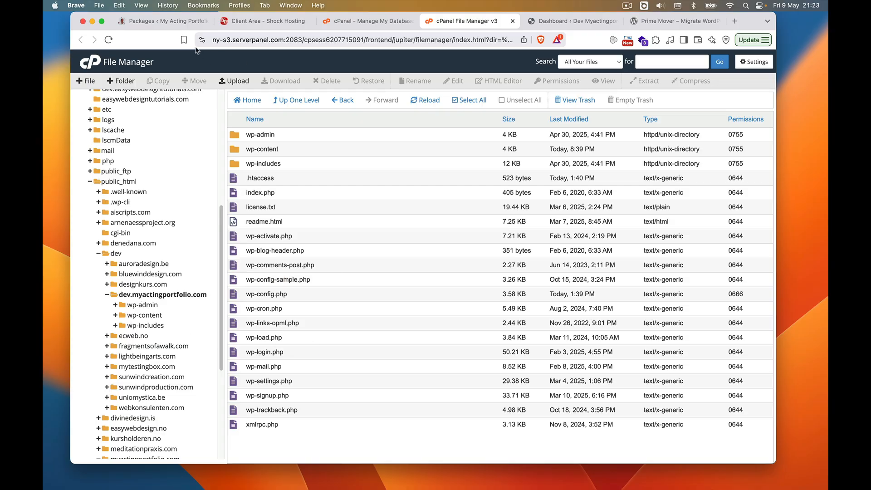
pyautogui.click(165, 21)
pyautogui.moveTo(141, 82)
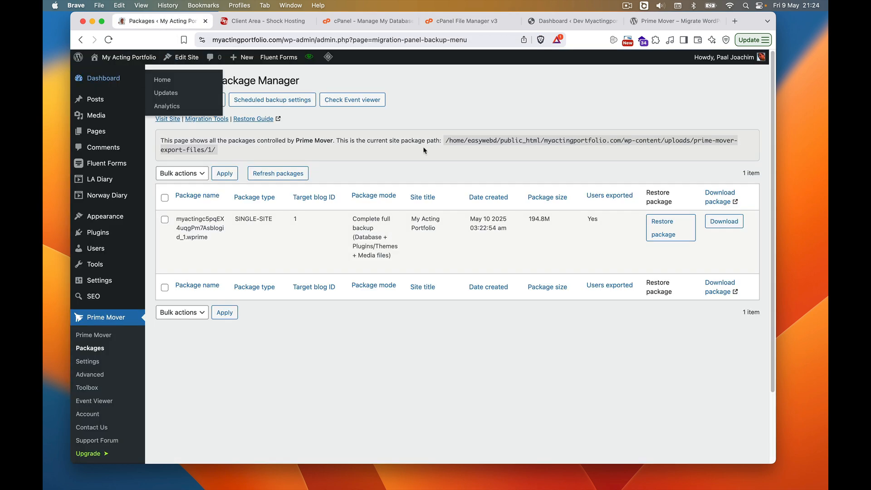
# Step: Open the wp-content/uploads folder of myactingportfolio.com in cPanel File Manager
pyautogui.click(462, 22)
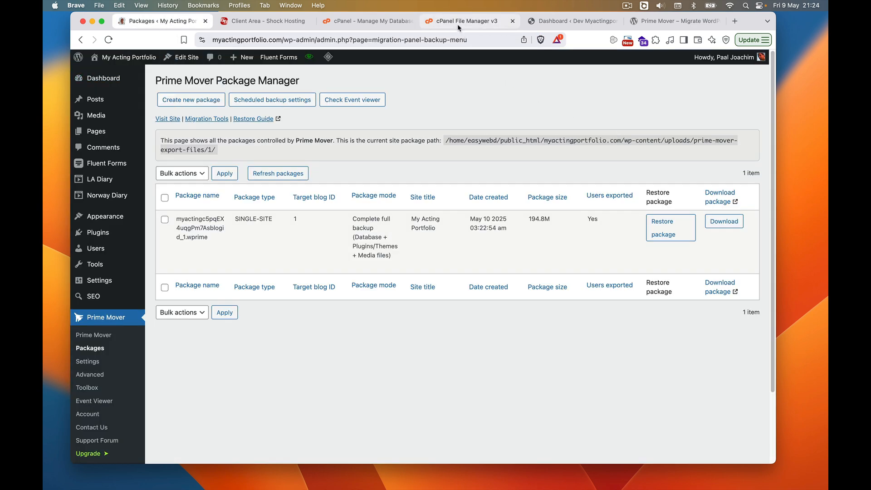
pyautogui.scroll(-5, 159, 295)
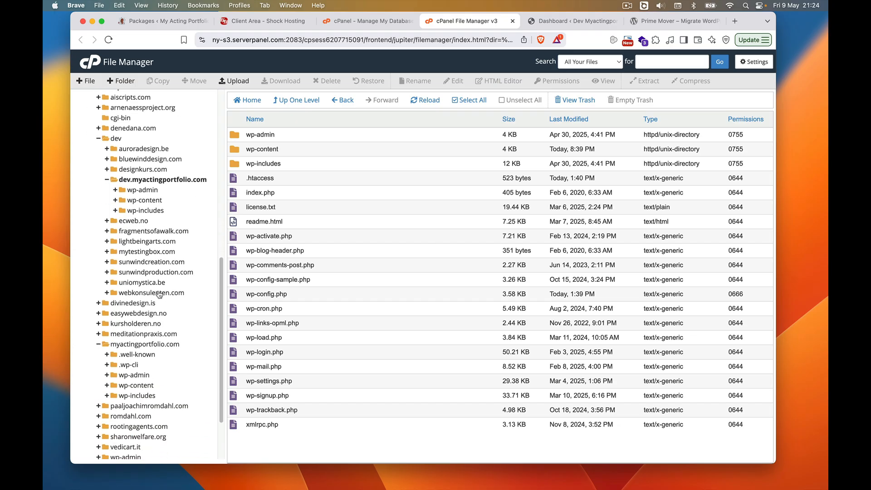
pyautogui.click(144, 345)
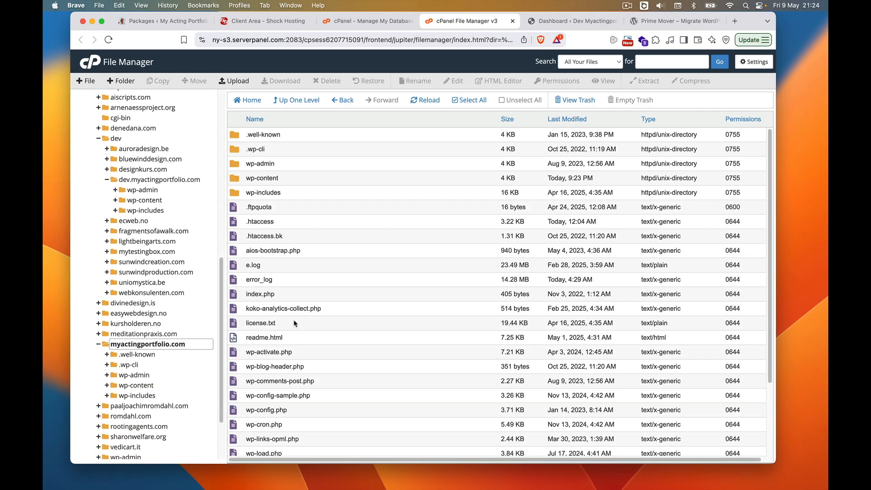
pyautogui.click(235, 179)
pyautogui.doubleClick(235, 179)
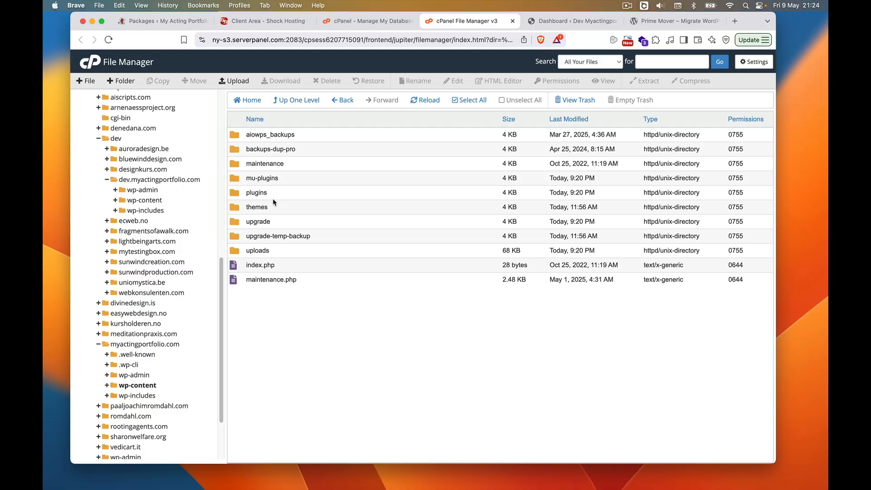
pyautogui.doubleClick(239, 250)
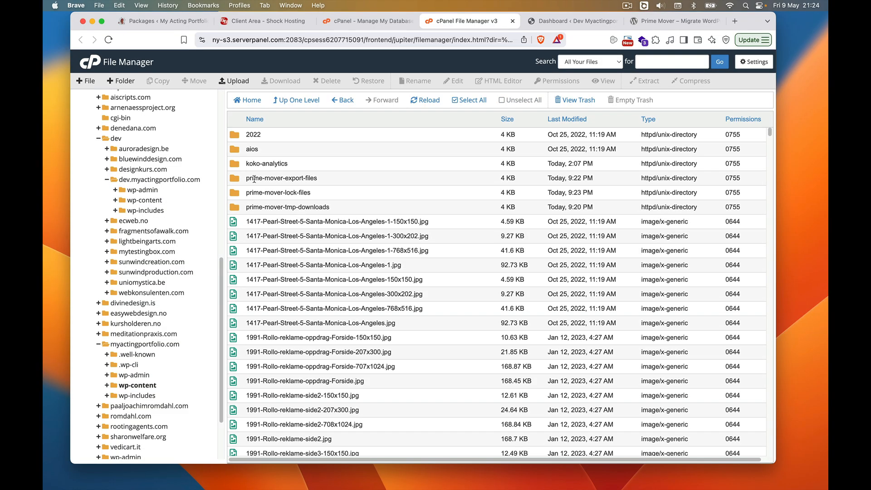
# Step: Check the package path in Prime Mover, then open prime-mover-export-files/1 in File Manager and select the exported .wprime package
pyautogui.click(179, 21)
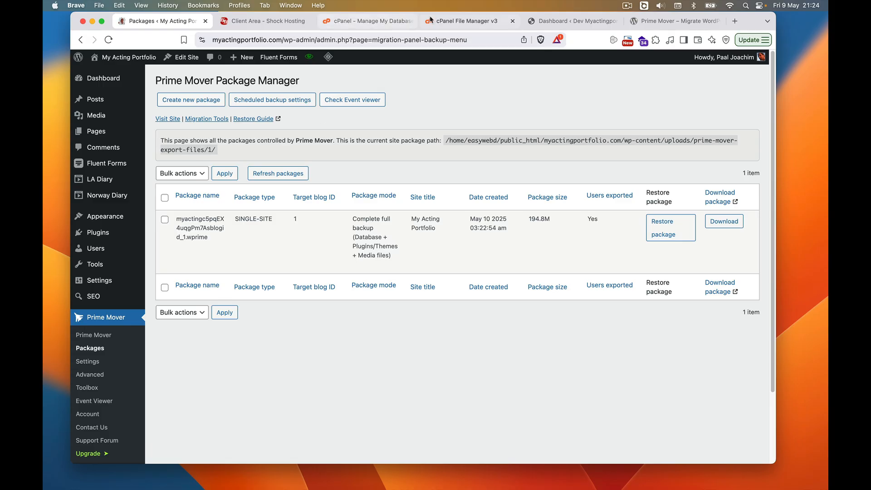
pyautogui.click(462, 22)
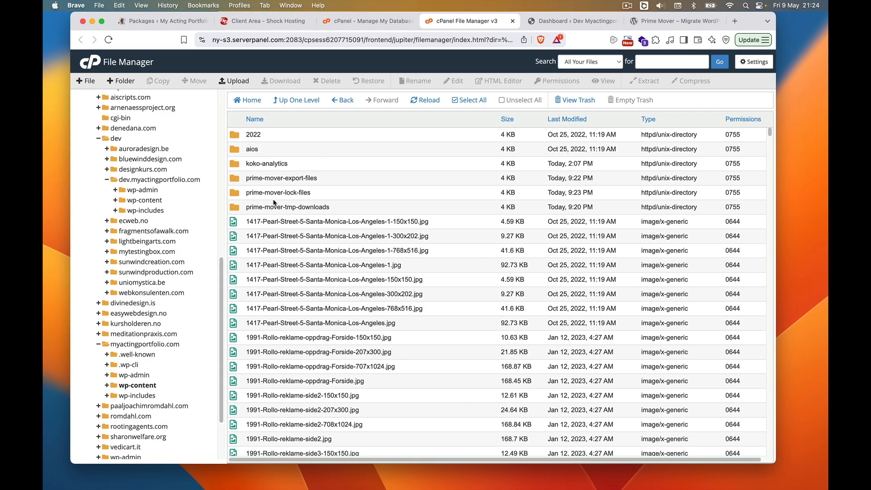
pyautogui.click(233, 181)
pyautogui.doubleClick(233, 181)
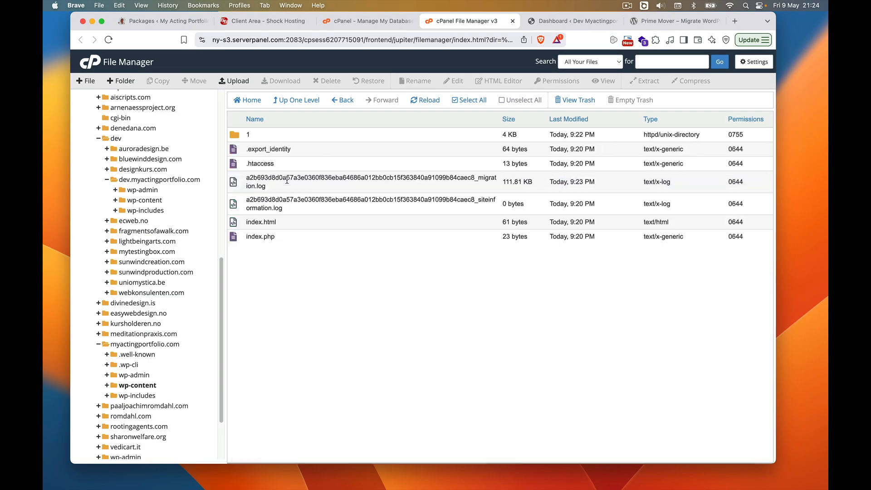
pyautogui.doubleClick(235, 135)
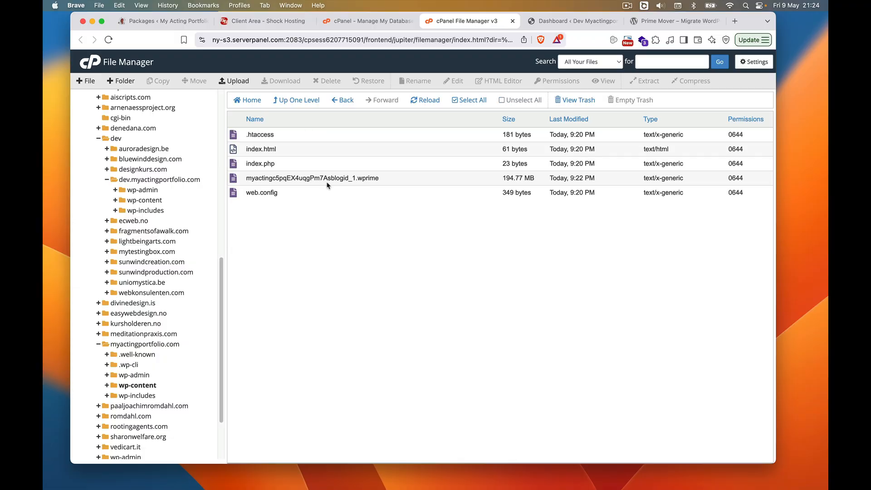
pyautogui.click(413, 180)
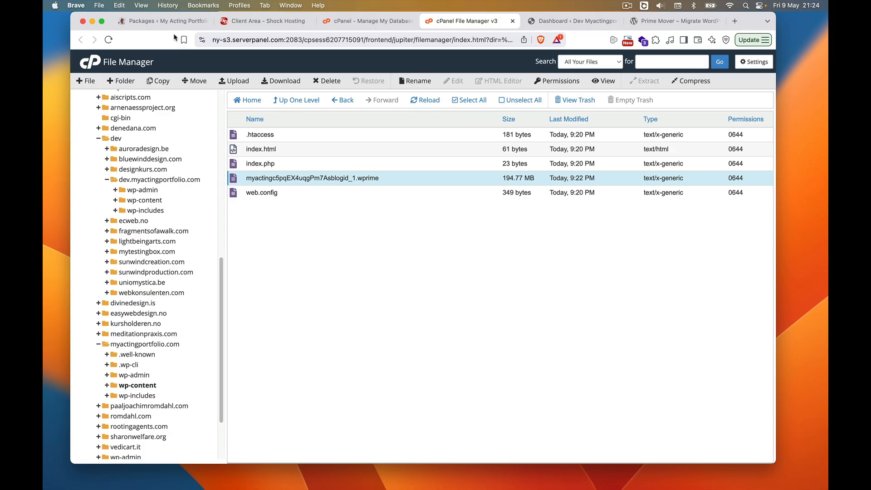
# Step: Download the exported package from the live site's Prime Mover Package Manager and save it to the Desktop
pyautogui.click(162, 20)
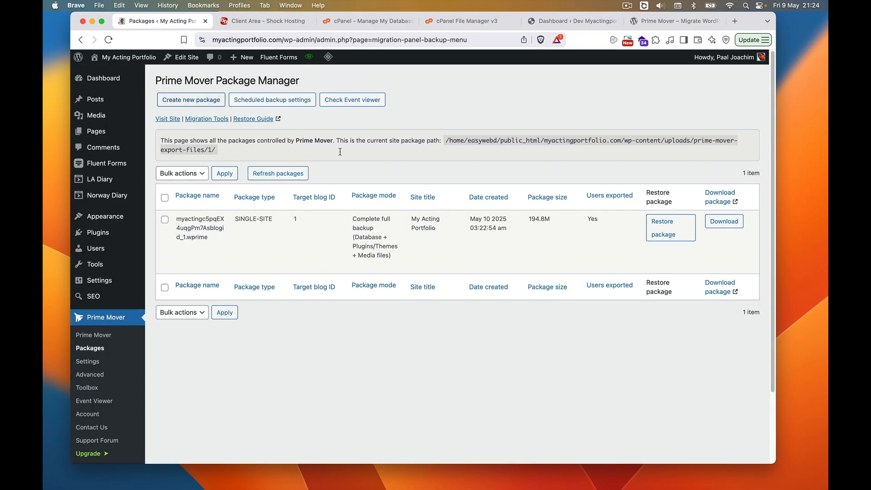
pyautogui.click(722, 226)
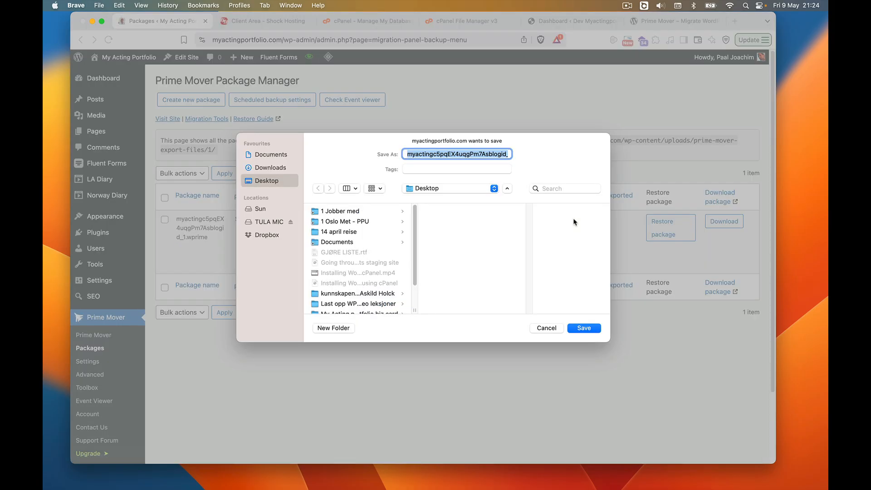
pyautogui.click(583, 328)
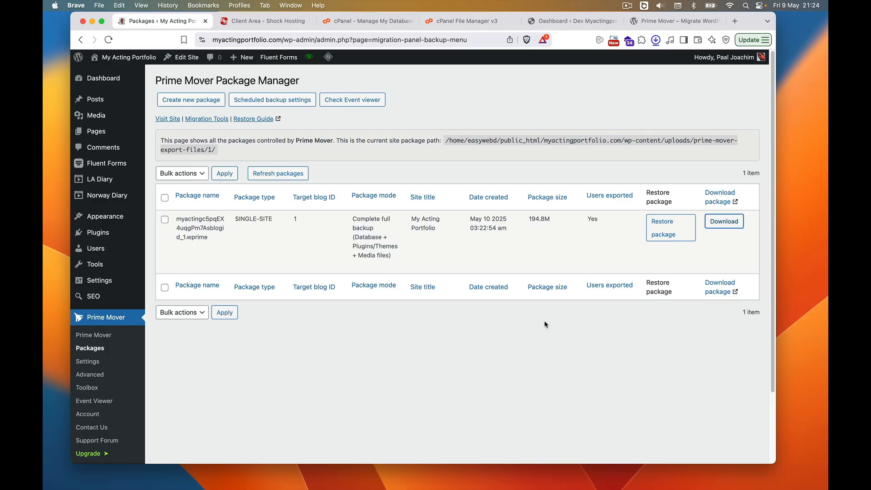
# Step: Install and activate the Prime Mover plugin on the dev.myactingportfolio.com site, allowing its update notifications
pyautogui.click(469, 108)
pyautogui.click(467, 26)
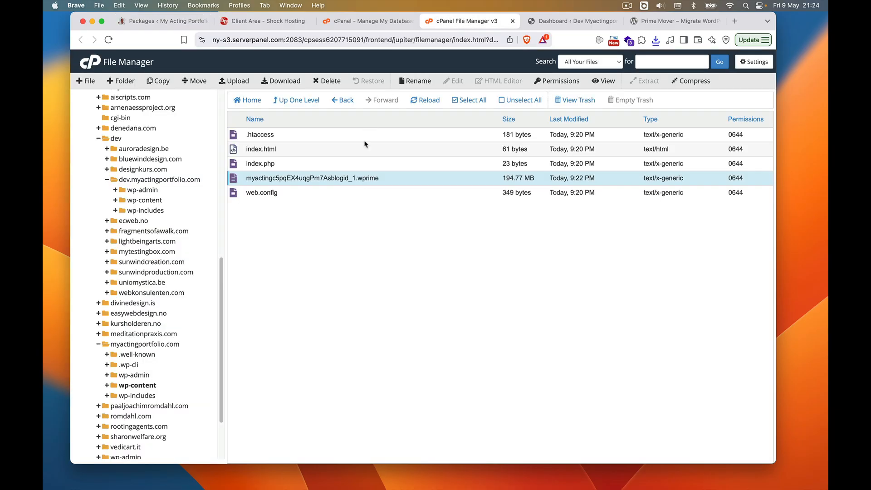
pyautogui.click(564, 24)
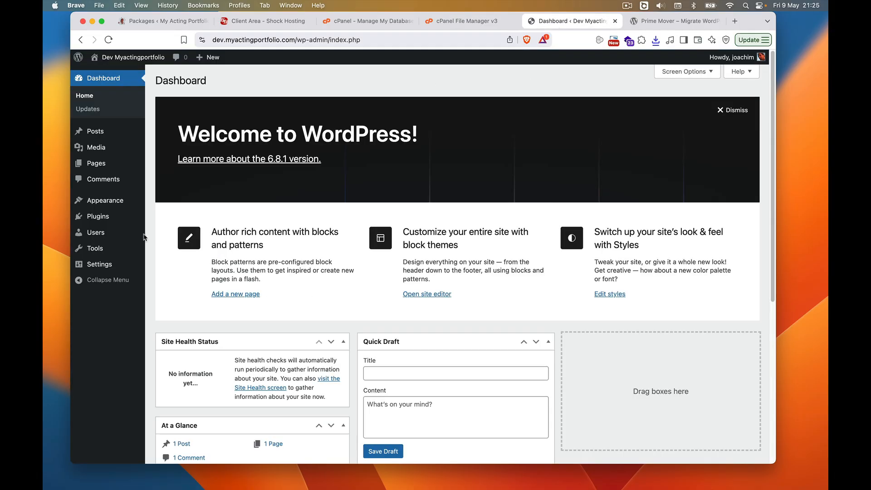
pyautogui.click(170, 214)
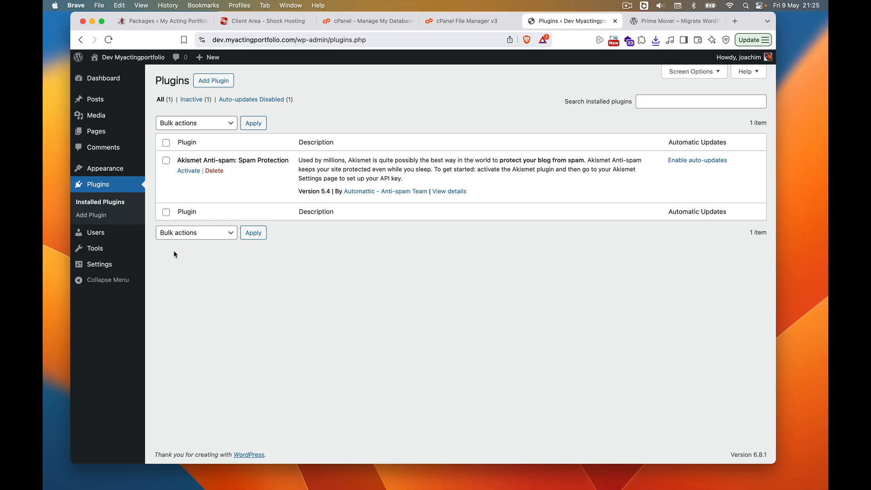
pyautogui.click(99, 216)
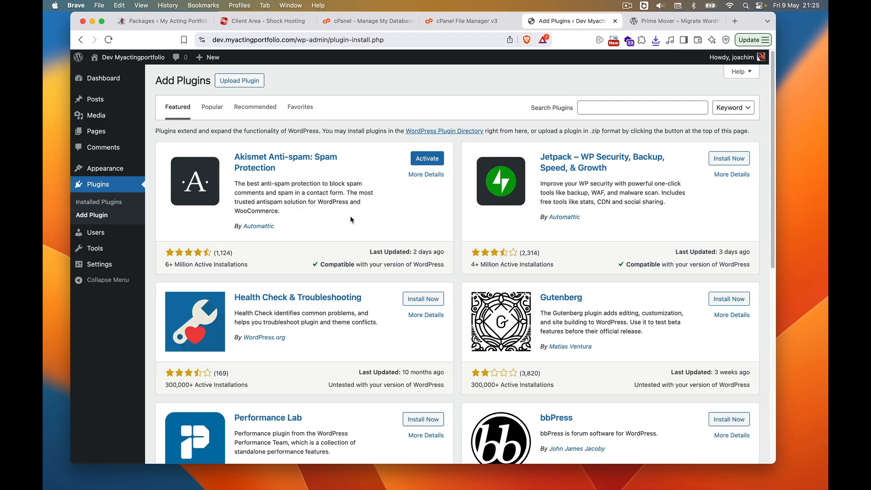
pyautogui.click(637, 108)
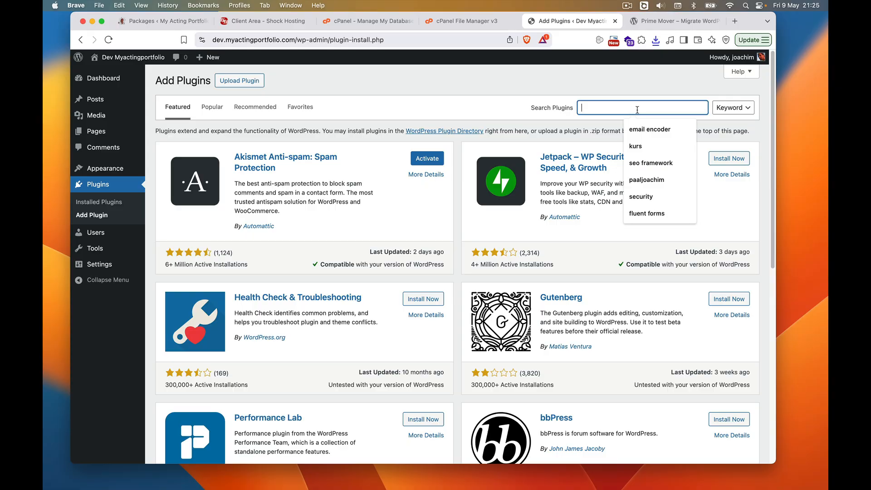
pyautogui.write('prime mover')
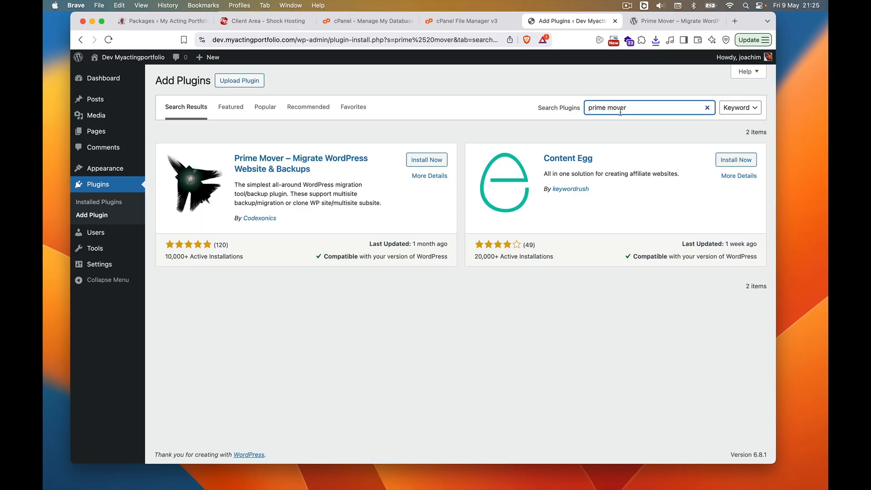
pyautogui.click(435, 160)
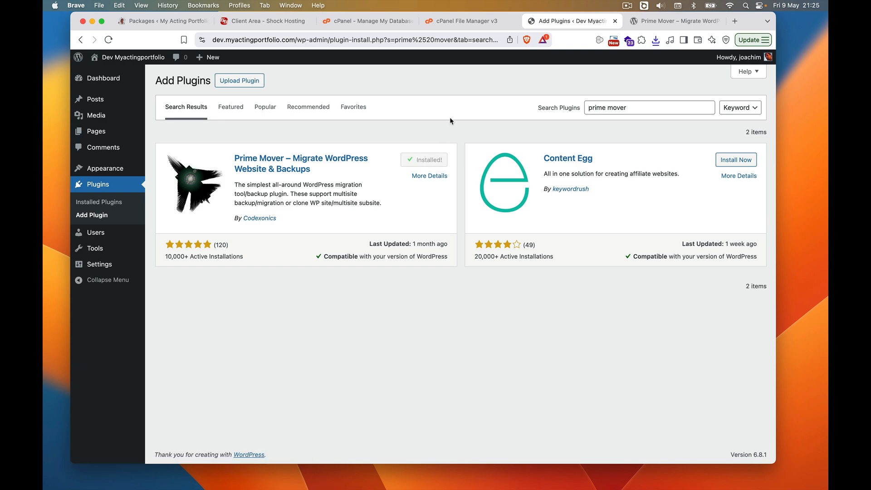
pyautogui.click(435, 163)
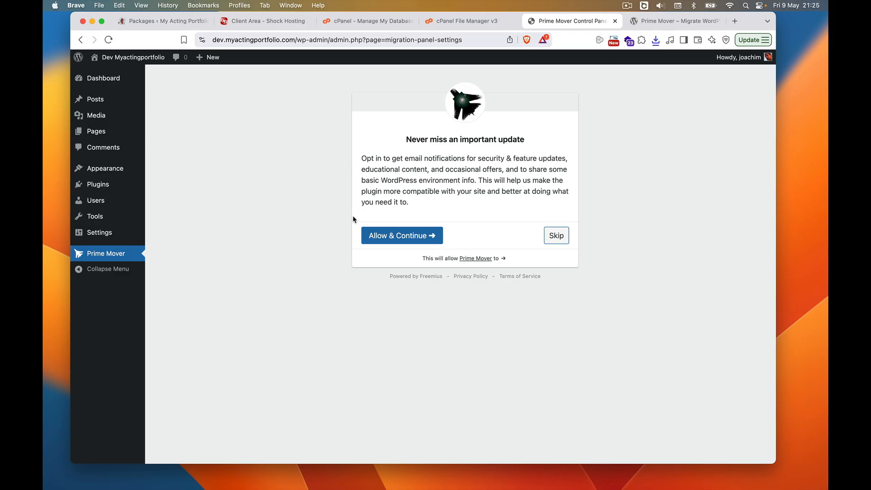
pyautogui.click(393, 237)
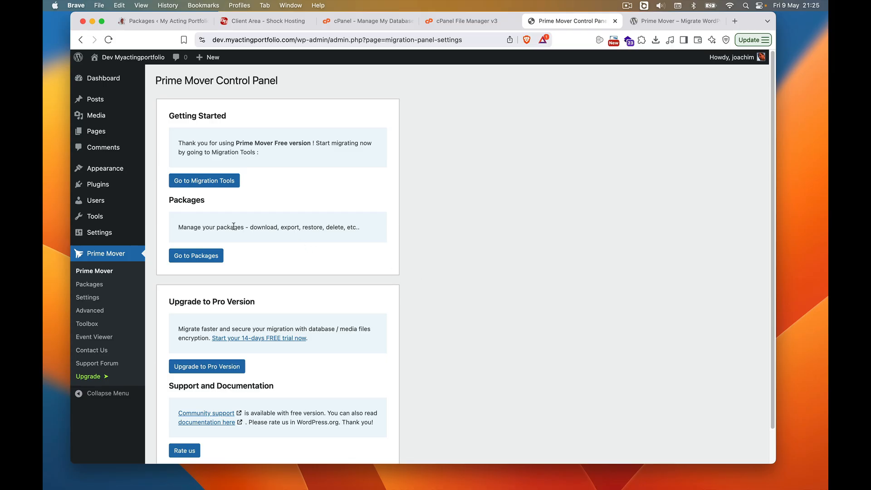
# Step: Look over the dev site's Prime Mover Control Panel and Package Manager, including the current site package path
pyautogui.click(204, 257)
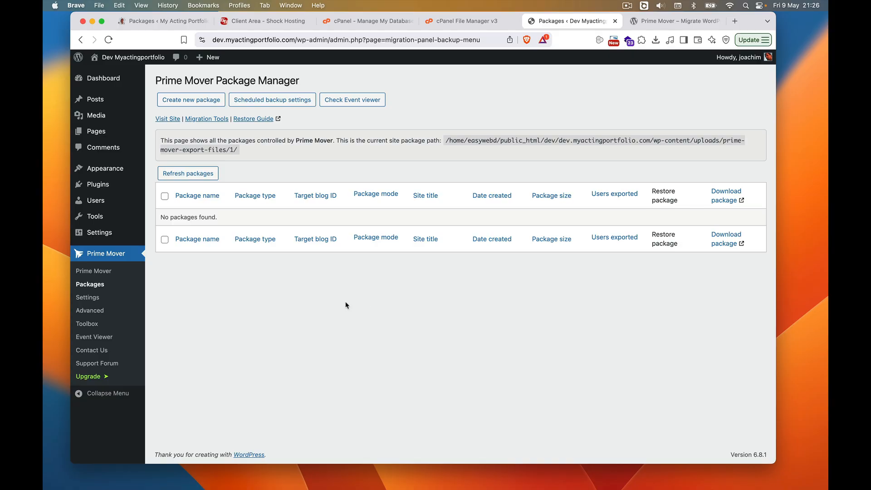
pyautogui.click(104, 272)
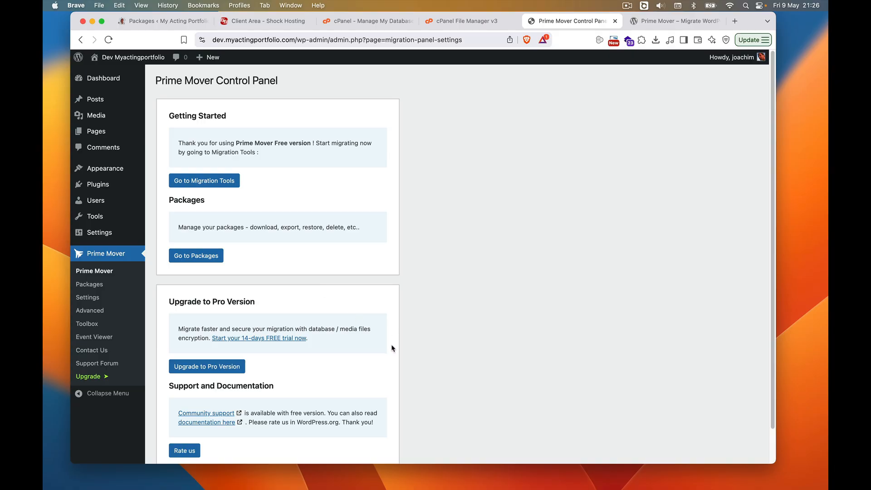
pyautogui.scroll(-2, 392, 348)
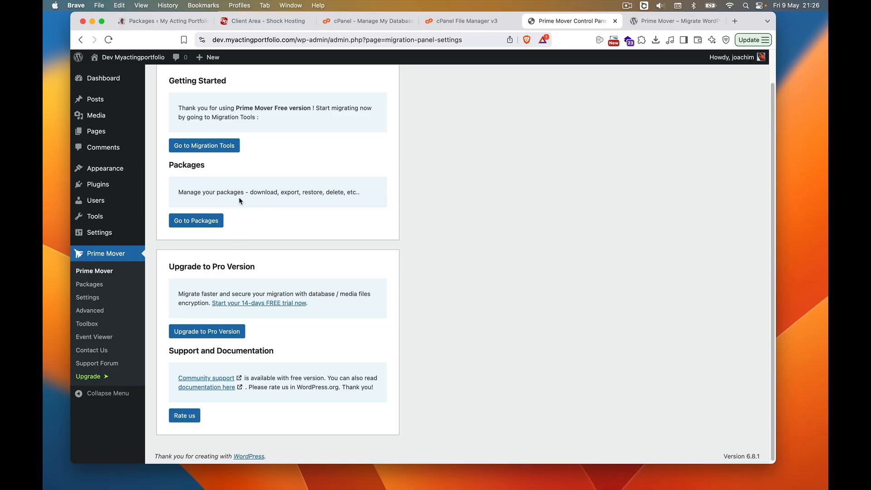
pyautogui.click(194, 220)
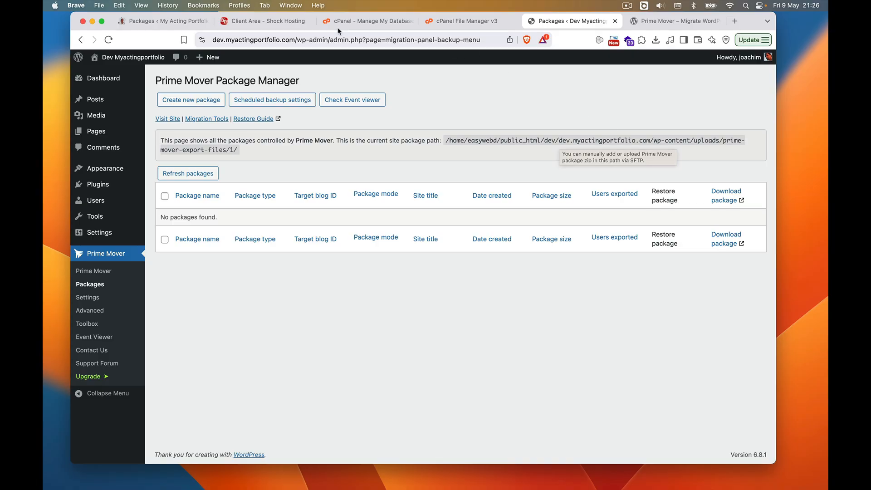
# Step: Open the wp-content/uploads/prime-mover-export-files folder of dev.myactingportfolio.com in cPanel File Manager
pyautogui.click(460, 20)
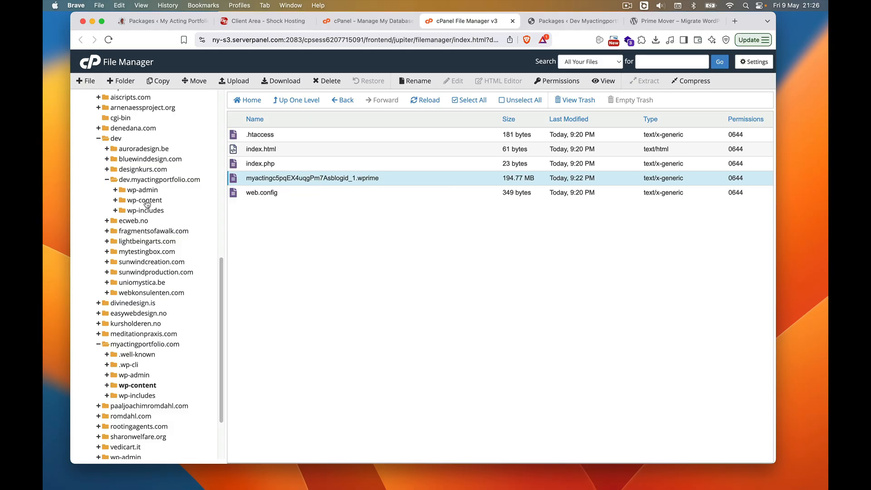
pyautogui.click(144, 179)
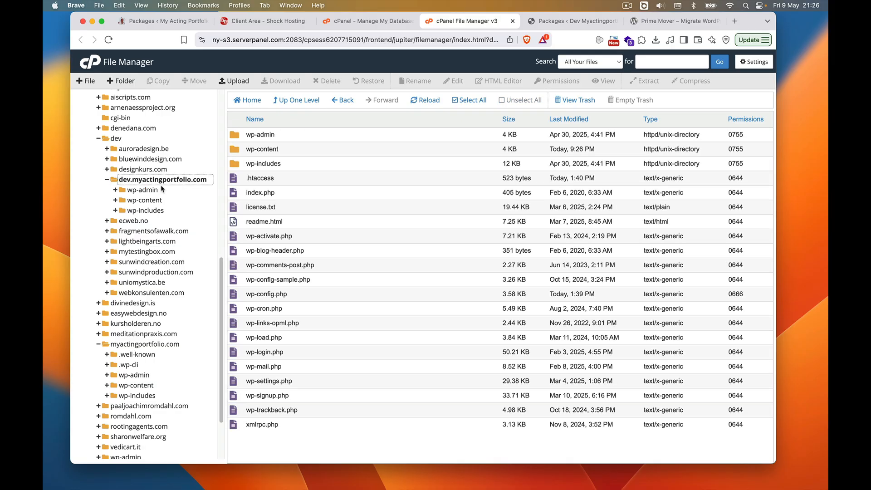
pyautogui.click(234, 151)
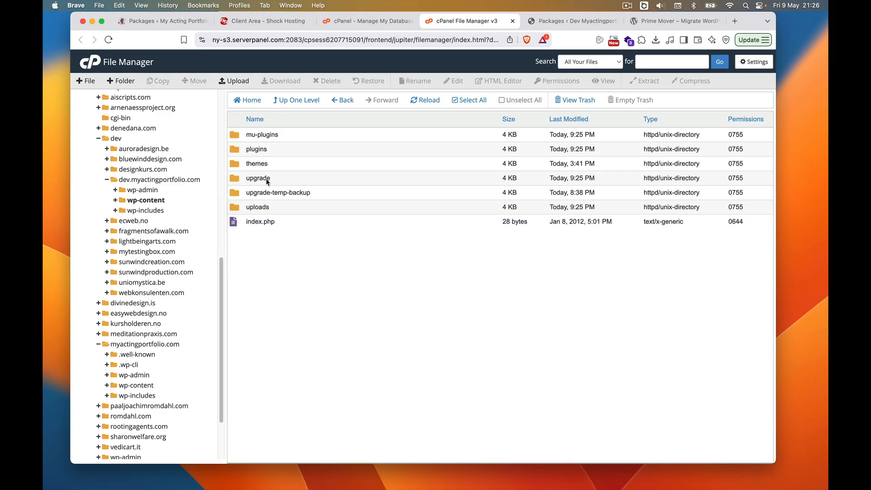
pyautogui.doubleClick(236, 208)
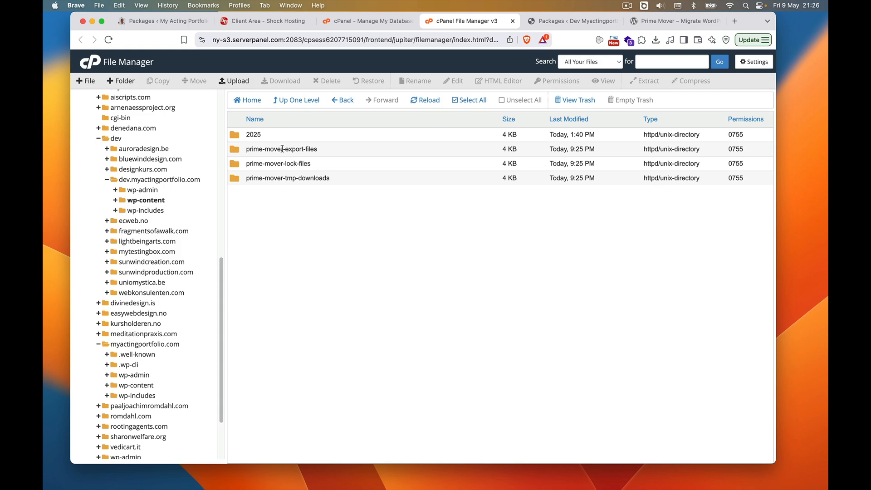
pyautogui.doubleClick(236, 152)
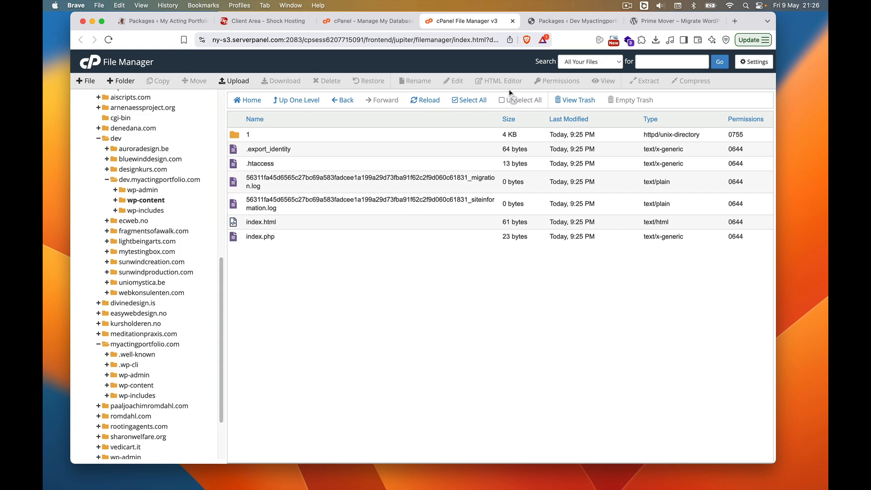
# Step: Recheck the package path in the dev site's Package Manager and close the cPanel databases page
pyautogui.click(552, 26)
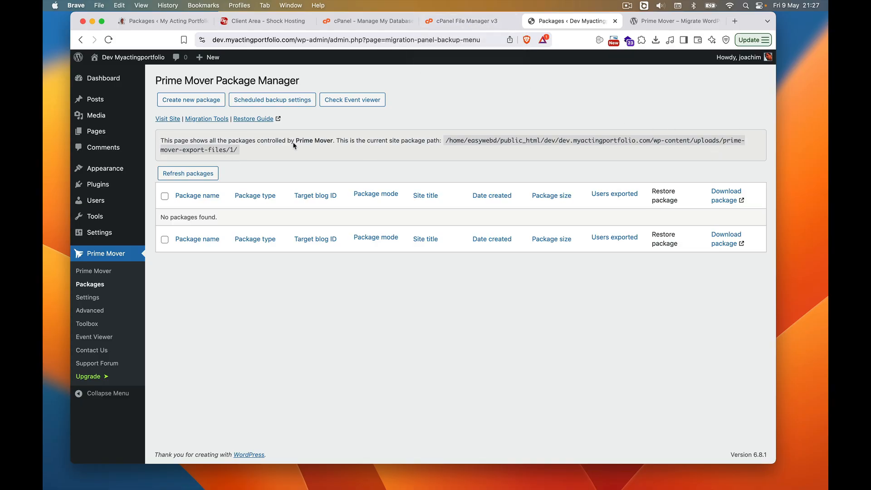
pyautogui.click(456, 25)
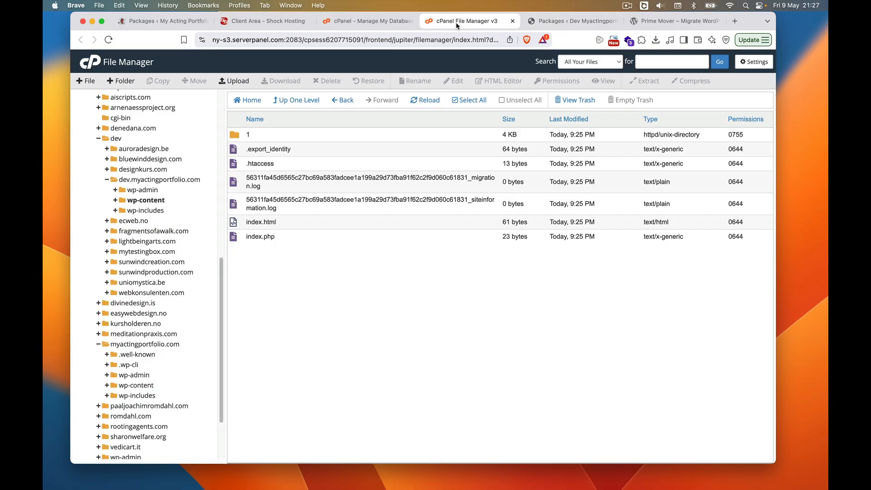
pyautogui.click(358, 23)
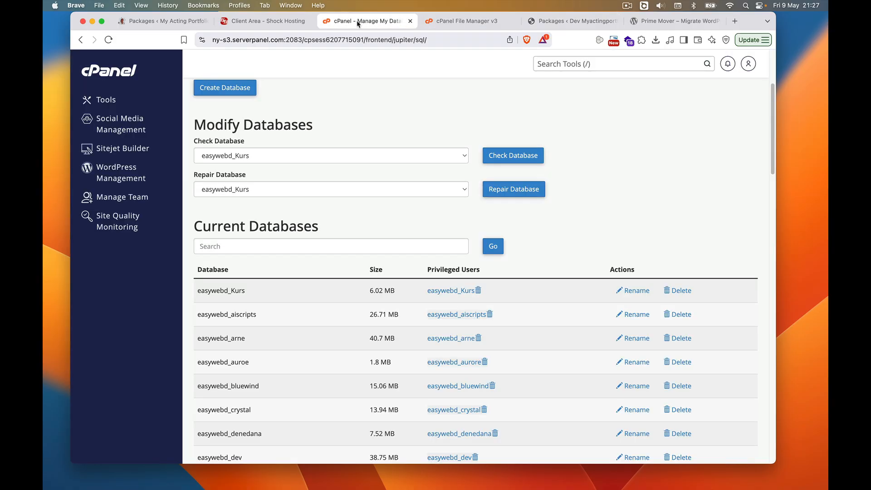
pyautogui.click(410, 21)
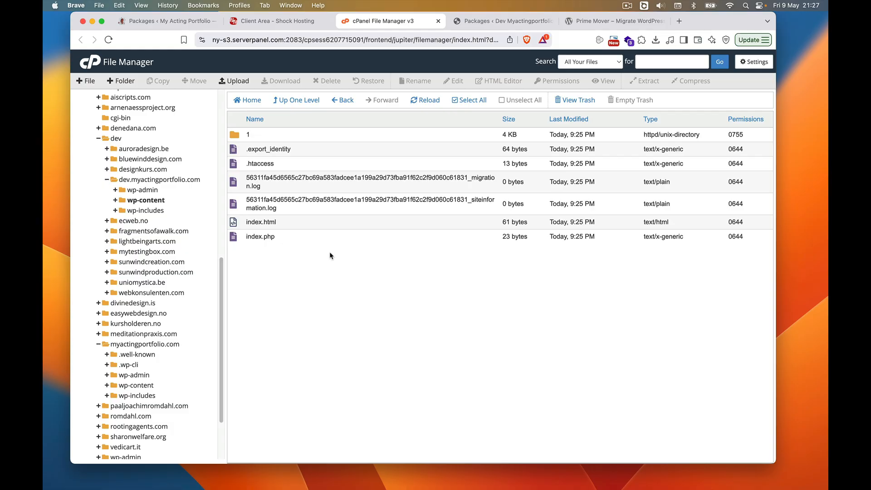
# Step: Upload the package myactingc5pqEX4uqgPm7Asblogid_1.wprime to the dev site's prime-mover-export-files/1 folder and select it in File Manager
pyautogui.doubleClick(236, 137)
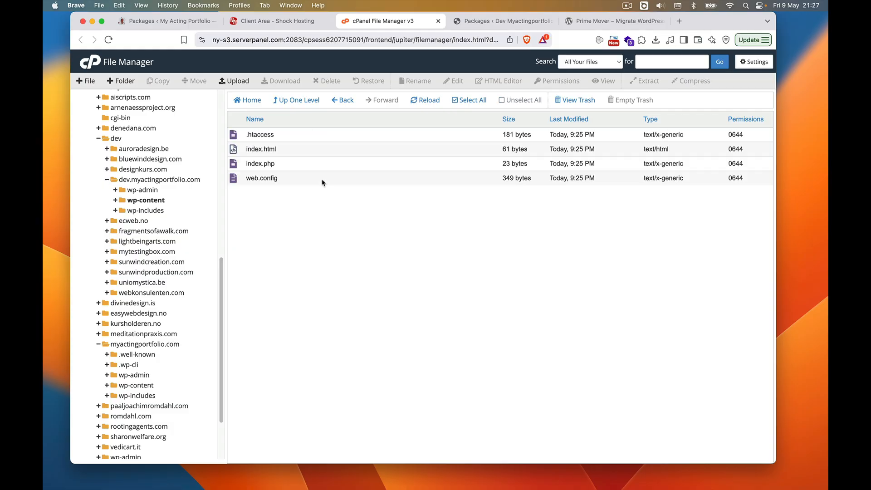
pyautogui.click(238, 83)
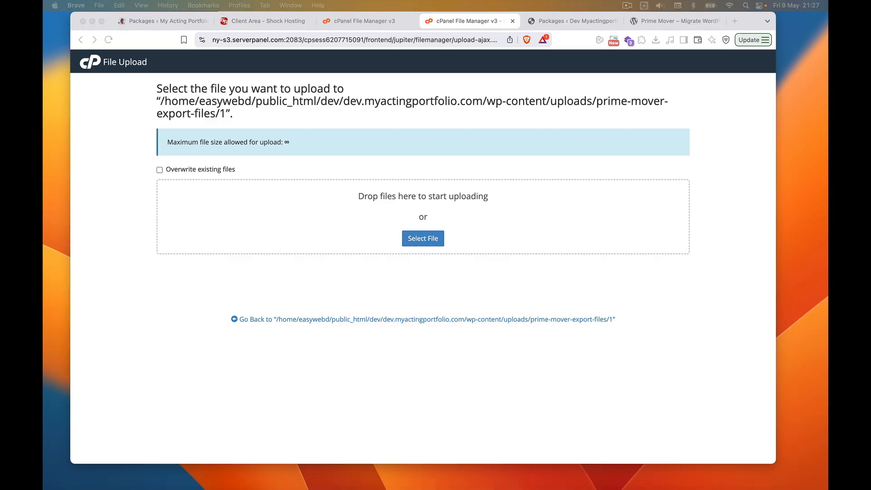
pyautogui.moveTo(635, 267); pyautogui.dragTo(453, 223)
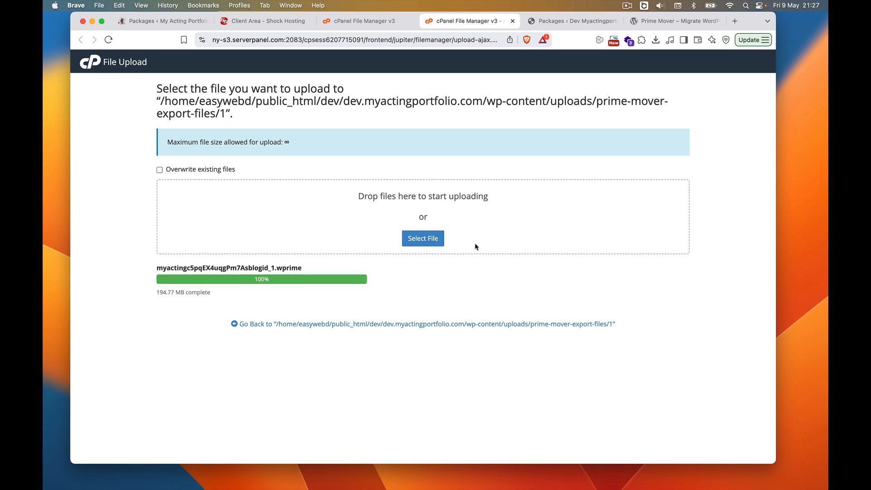
pyautogui.click(430, 325)
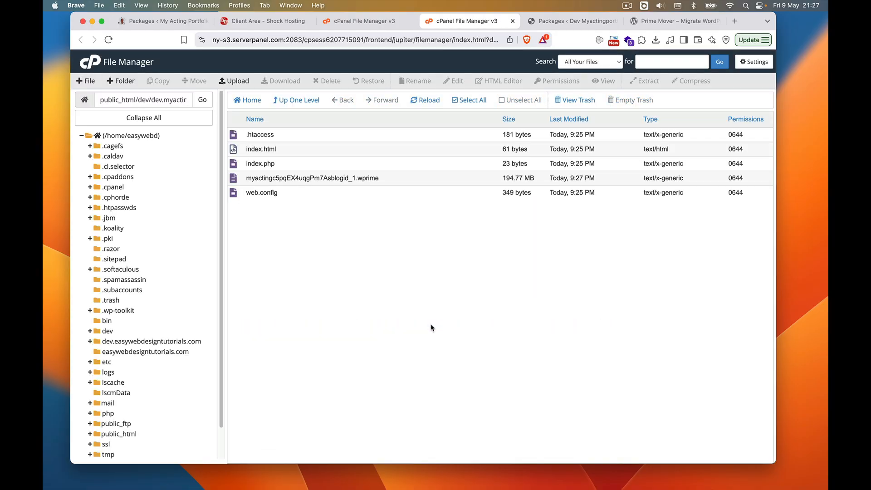
pyautogui.click(398, 182)
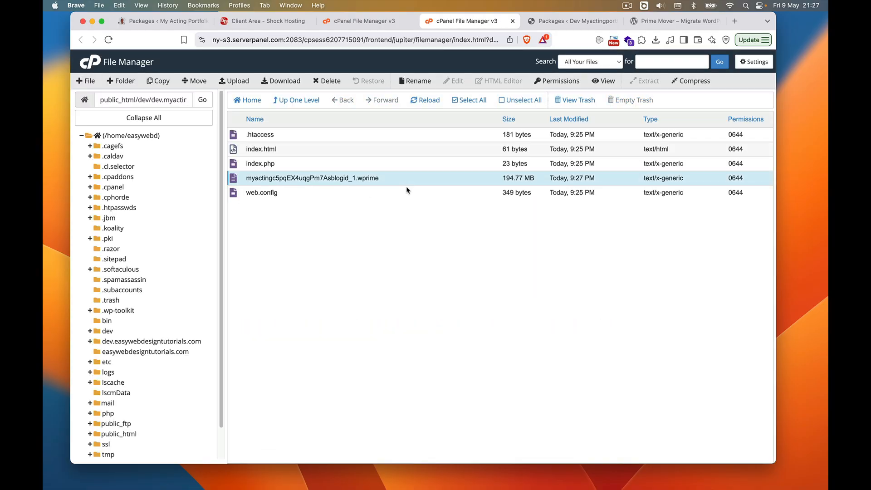
# Step: Reload the dev site's Package Manager to check for the uploaded package, and look at the site's front page before returning to the dashboard
pyautogui.click(563, 22)
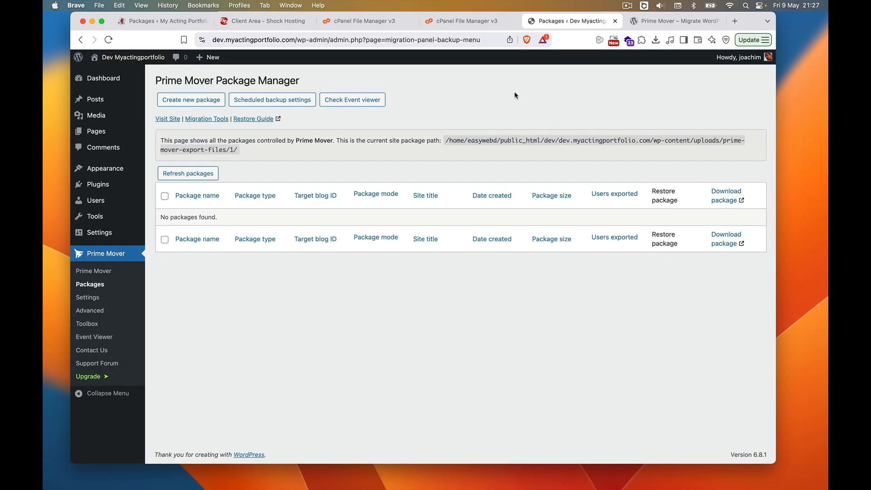
pyautogui.click(108, 40)
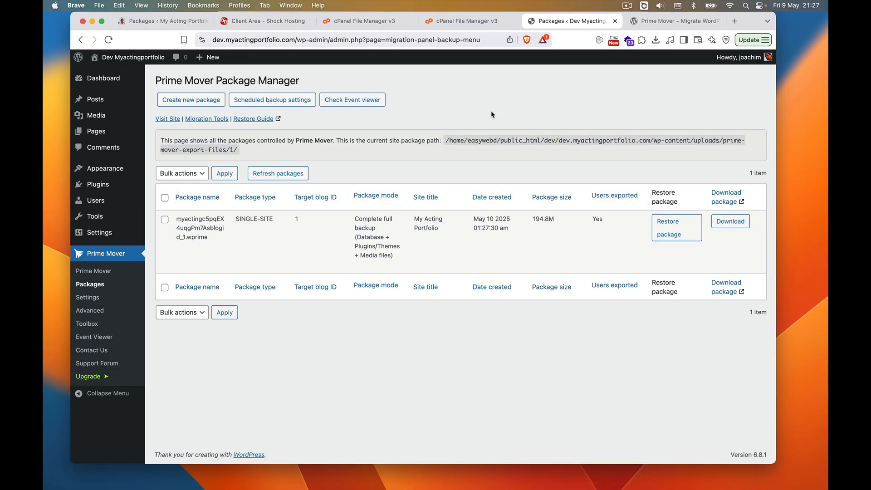
pyautogui.moveTo(128, 58)
pyautogui.click(113, 77)
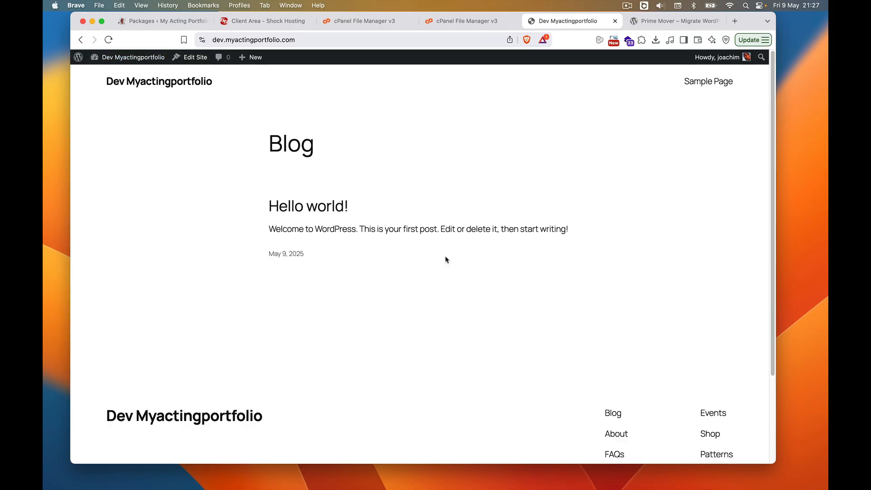
pyautogui.moveTo(129, 59)
pyautogui.click(114, 75)
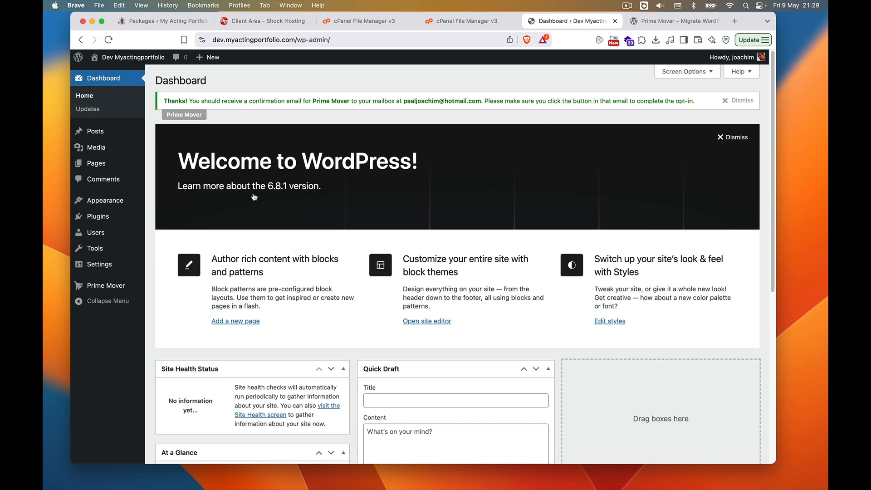
# Step: Review the export options for a new package on the live myactingportfolio.com site and close them without exporting
pyautogui.click(165, 21)
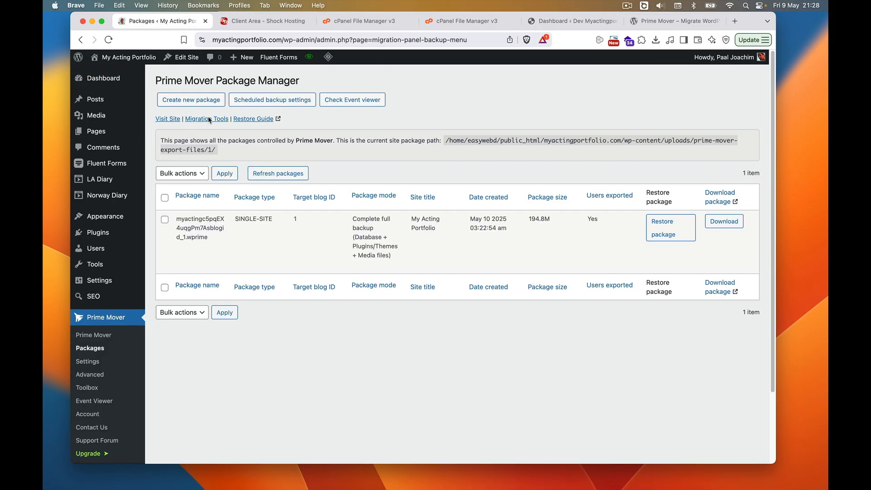
pyautogui.click(191, 101)
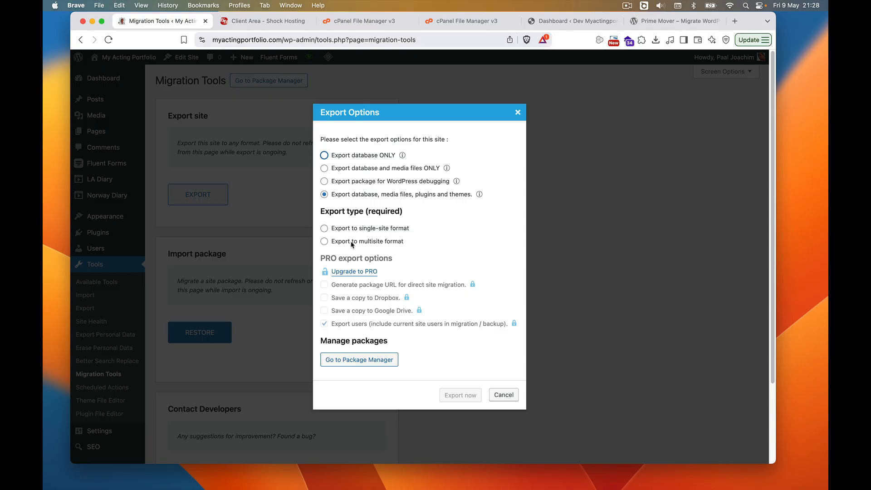
pyautogui.click(504, 395)
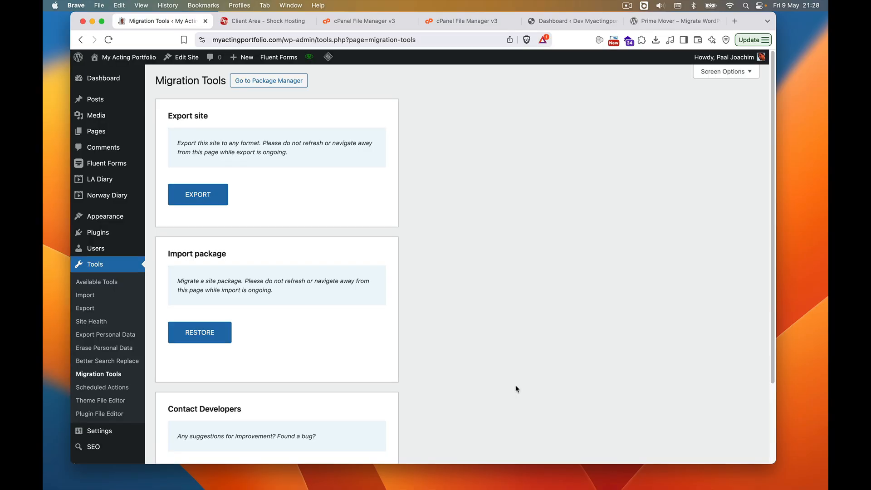
# Step: Restore the uploaded myactingc5pqEX4uqgPm7Asblogid_1.wprime package from the dev site's Prime Mover Package Manager, accepting replacement of its files and content
pyautogui.click(567, 25)
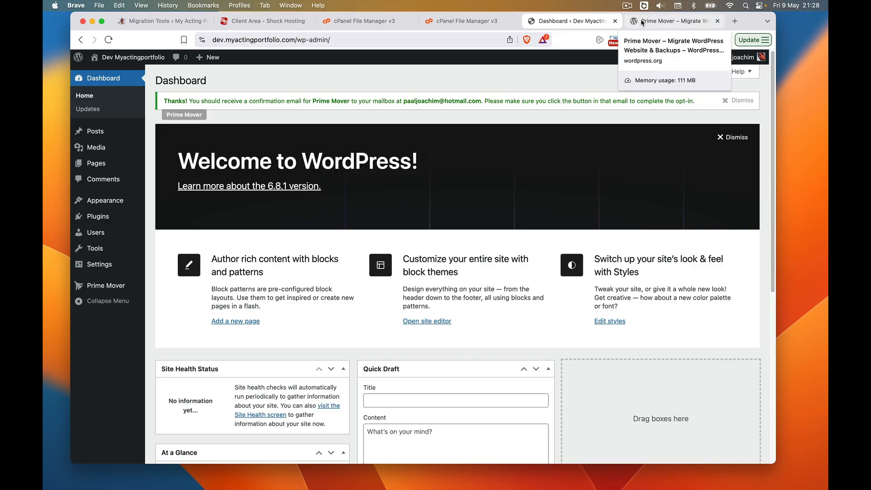
pyautogui.moveTo(121, 284)
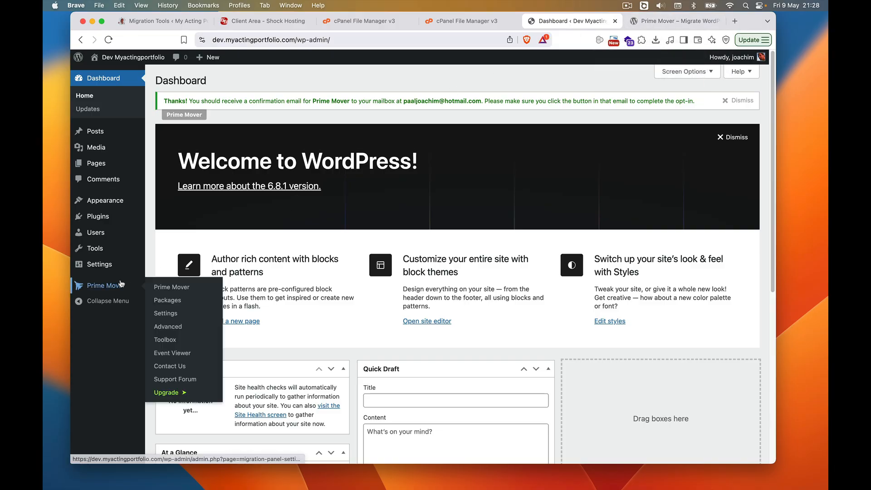
pyautogui.click(169, 287)
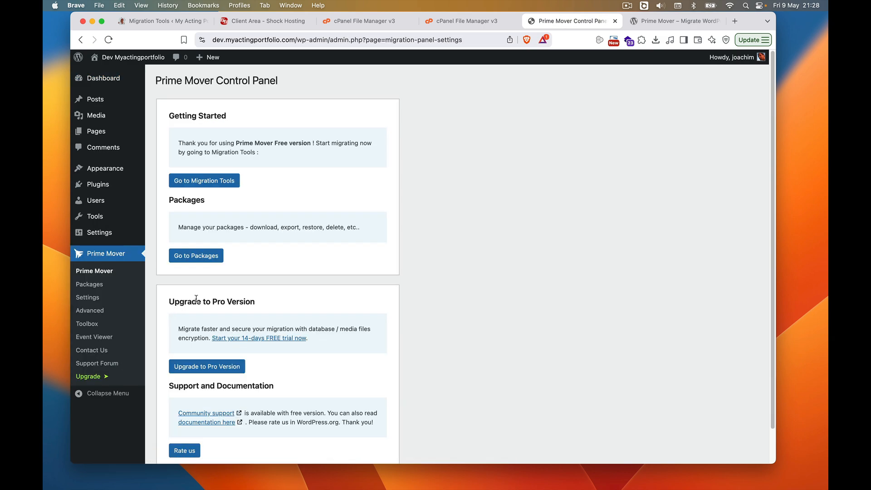
pyautogui.click(196, 257)
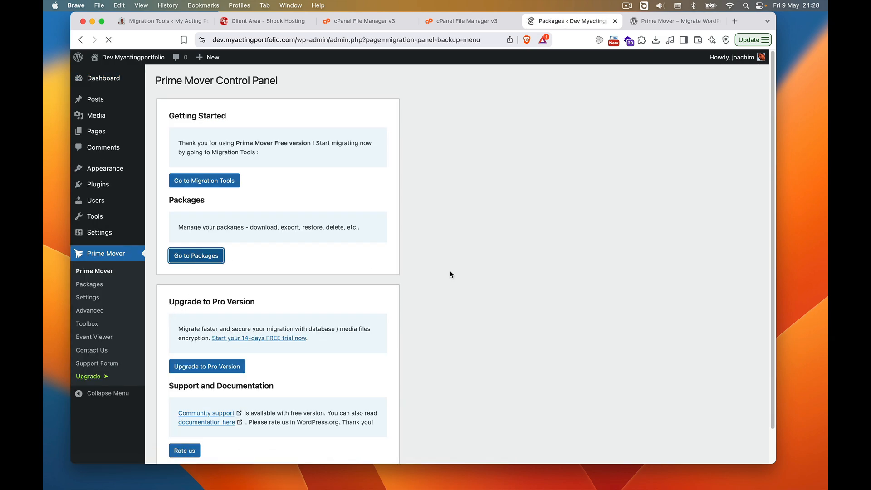
pyautogui.click(674, 227)
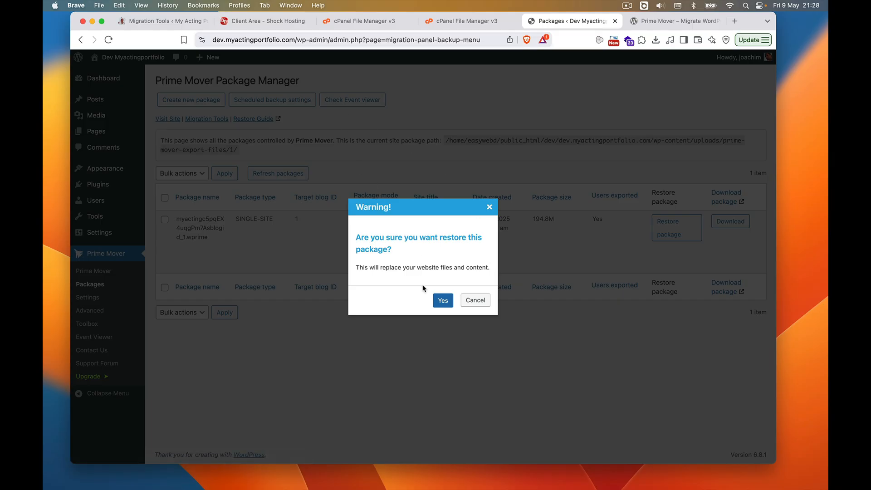
pyautogui.click(443, 301)
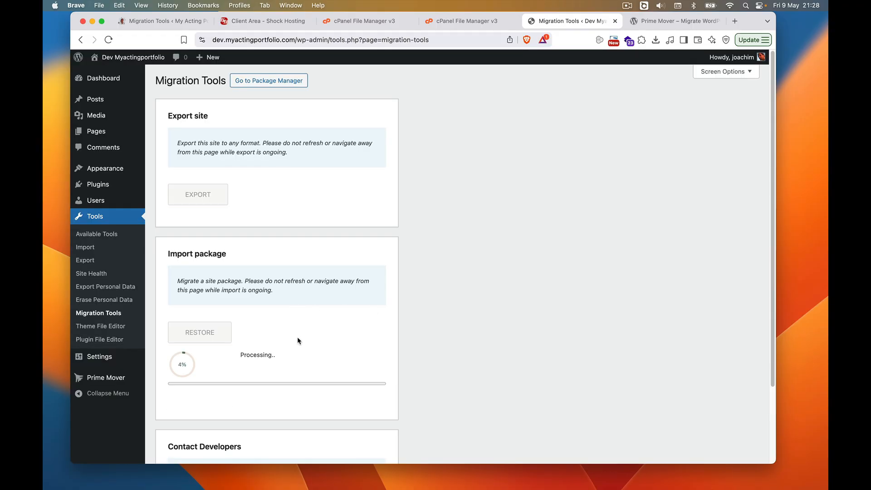
pyautogui.click(195, 21)
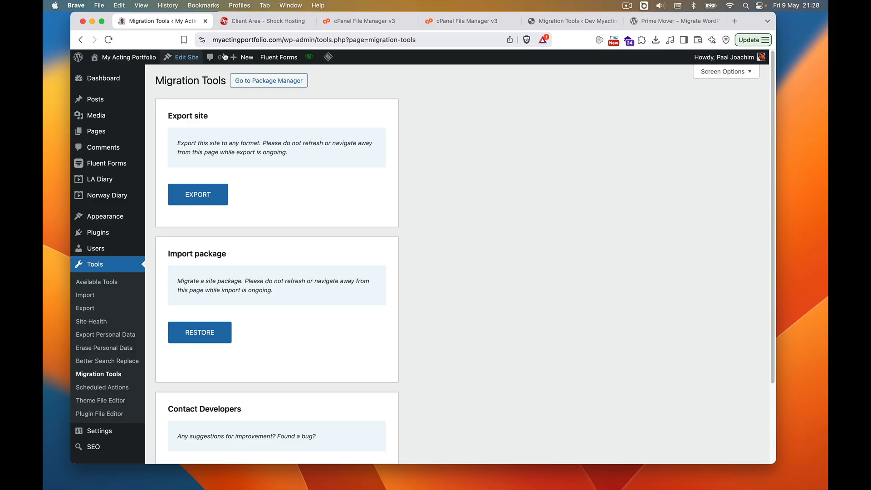
pyautogui.click(550, 23)
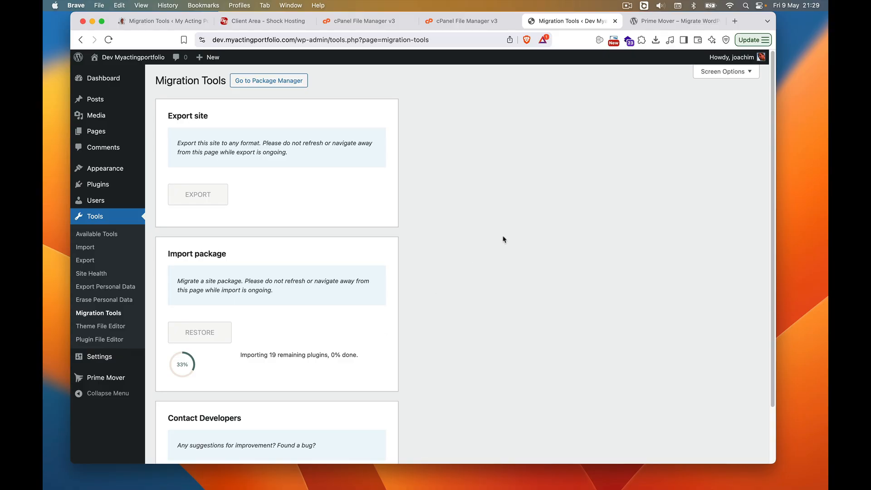
pyautogui.click(627, 6)
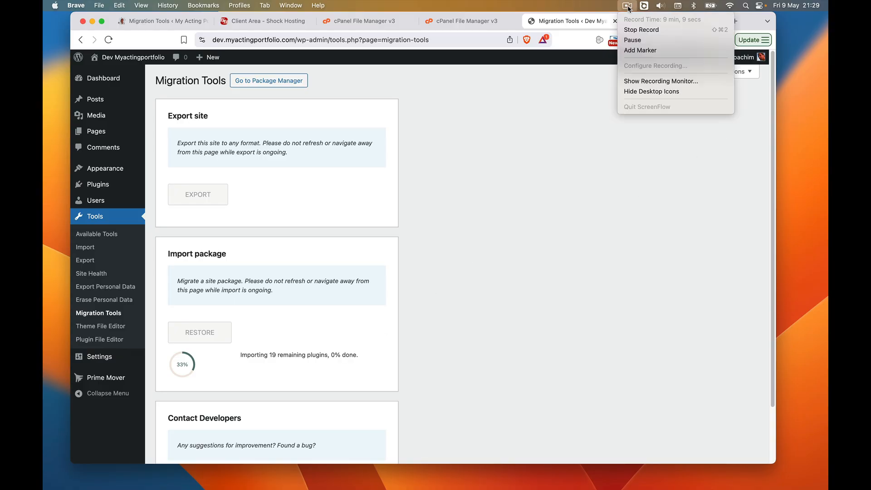
pyautogui.click(632, 41)
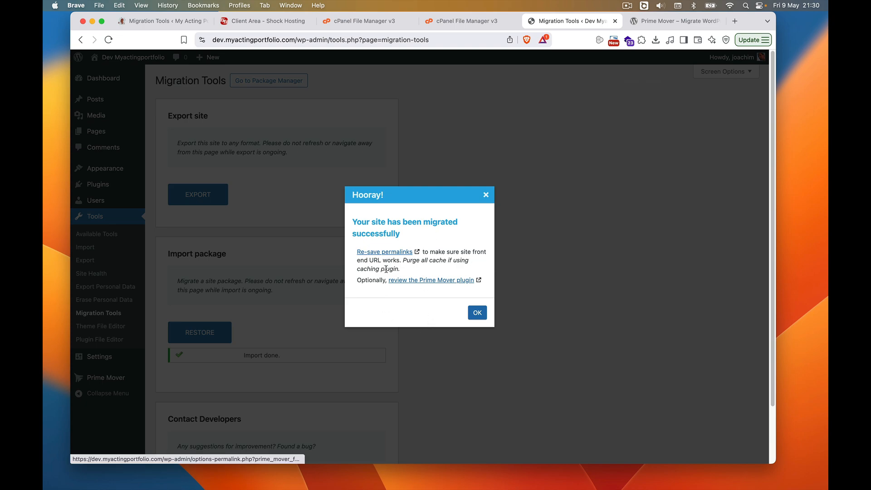
# Step: Re-save the migrated dev site's permalink settings with the Post name structure and dismiss the Prime Mover opt-in notice
pyautogui.click(373, 252)
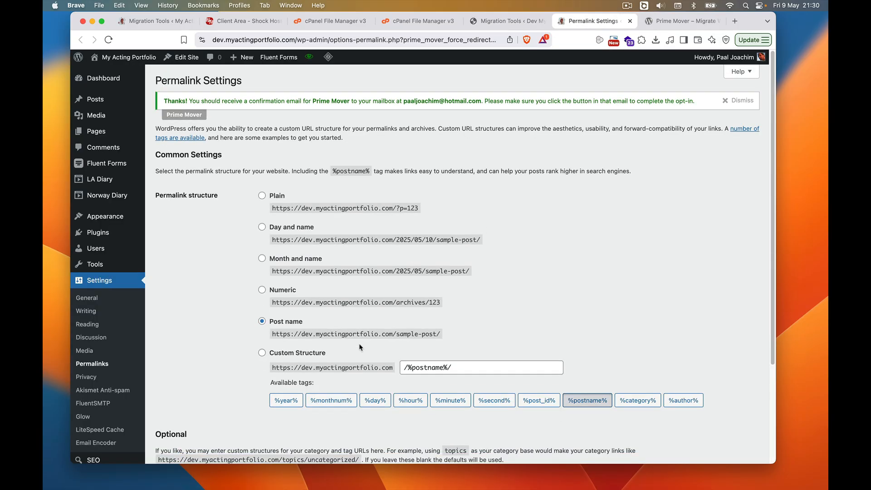
pyautogui.scroll(-5, 218, 323)
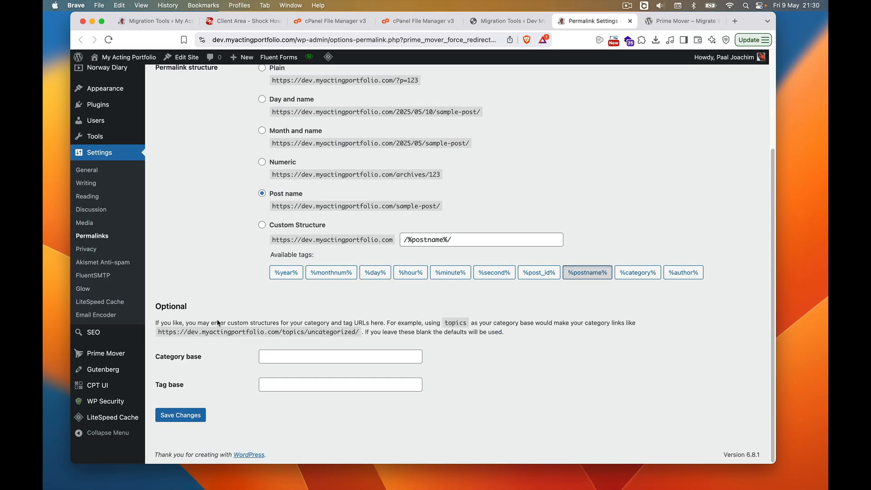
pyautogui.click(181, 415)
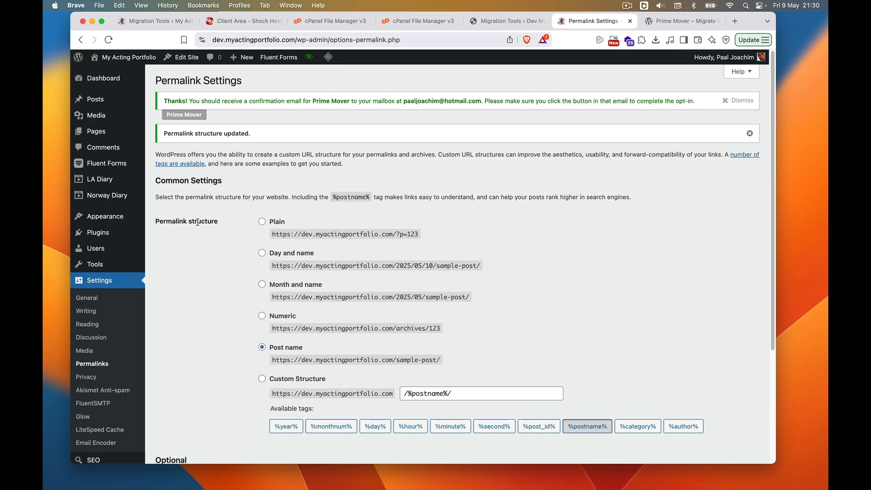
pyautogui.click(738, 101)
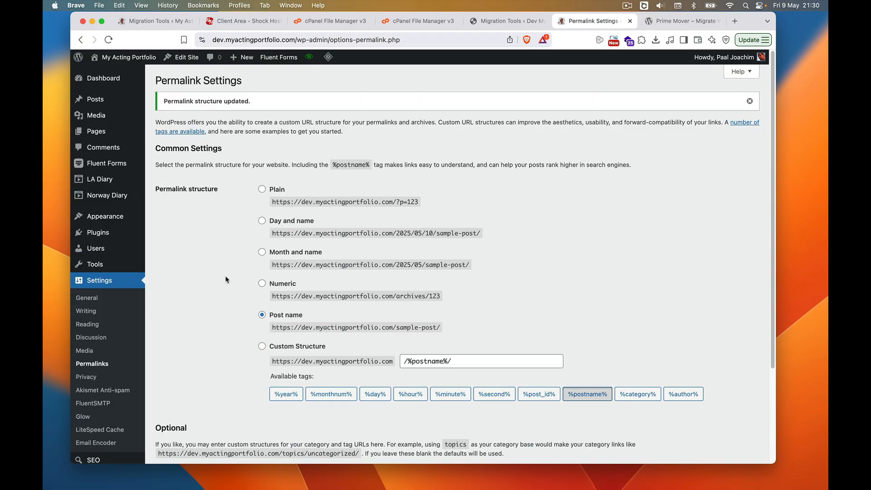
# Step: View the migrated dev site's front page, and save its Reading settings with search engines discouraged from indexing the site
pyautogui.moveTo(126, 62)
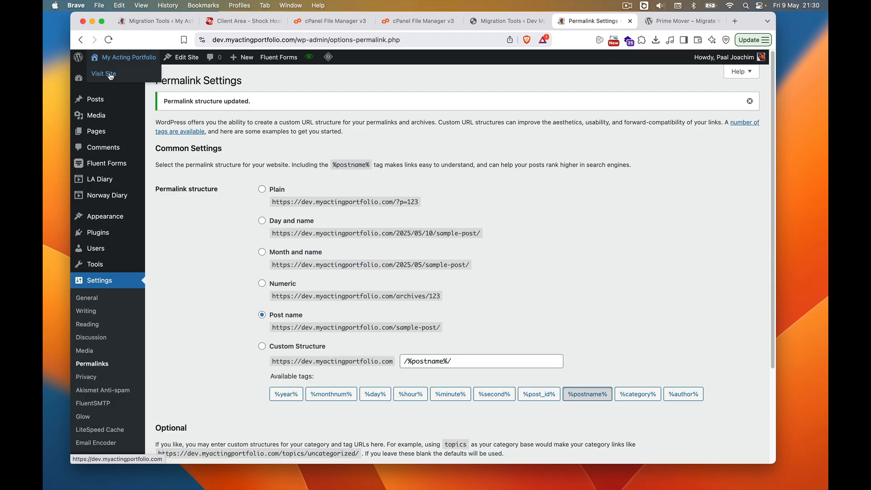
pyautogui.click(110, 77)
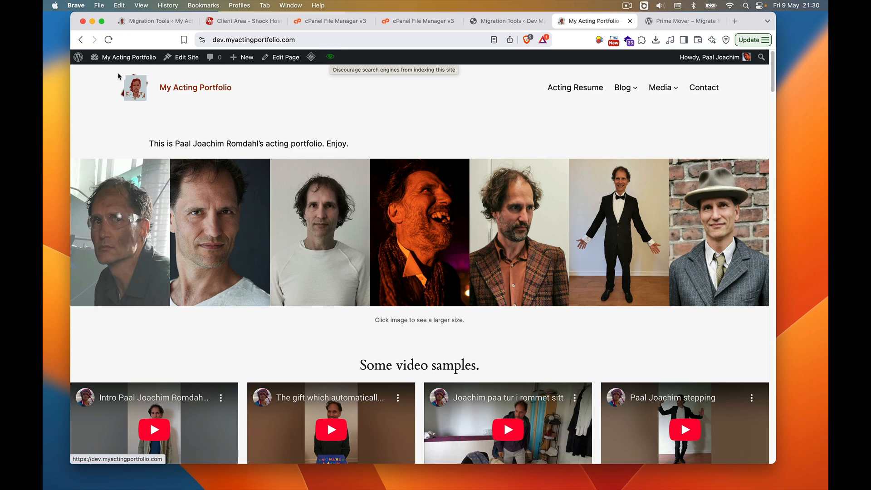
pyautogui.moveTo(122, 58)
pyautogui.click(106, 94)
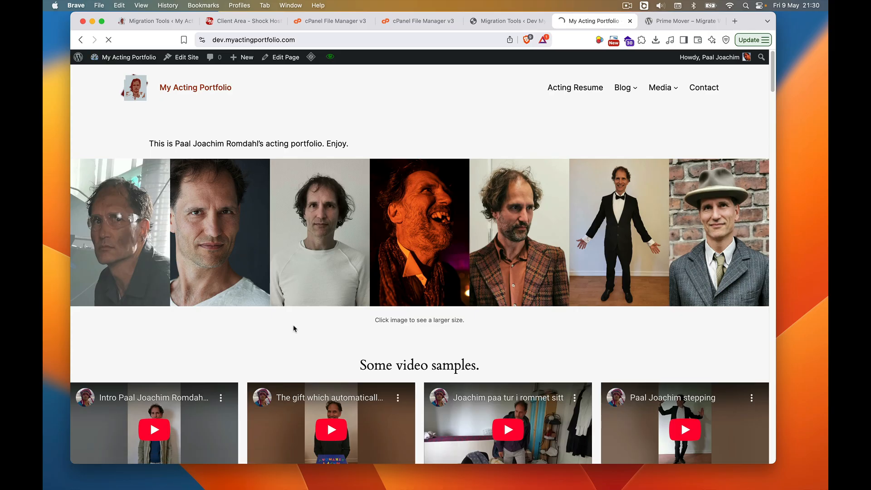
pyautogui.scroll(-1, 251, 370)
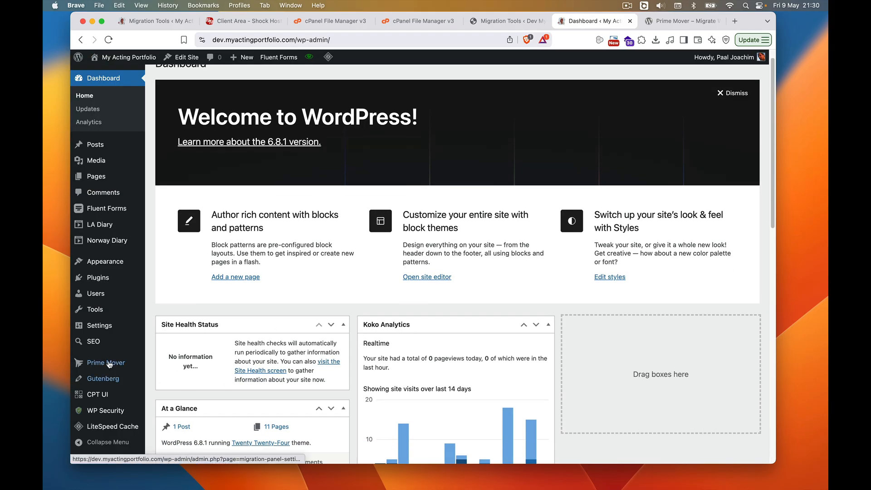
pyautogui.moveTo(100, 326)
pyautogui.click(170, 320)
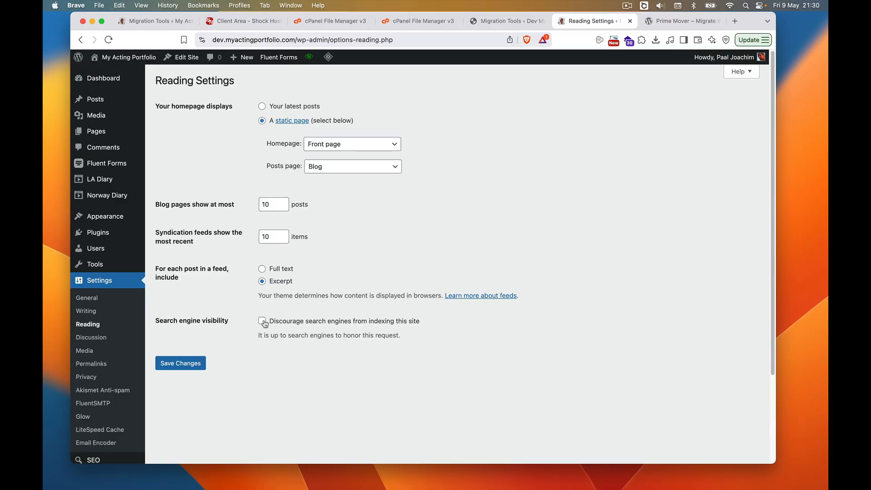
pyautogui.click(262, 320)
pyautogui.click(184, 364)
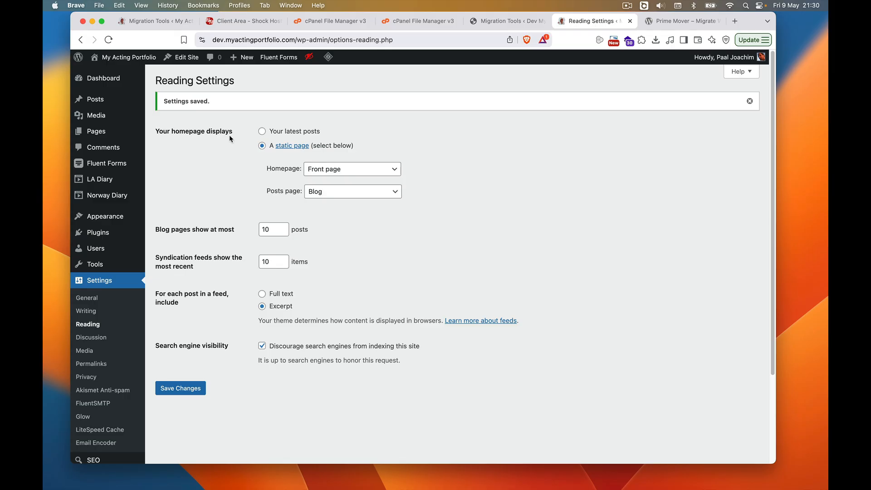
# Step: Compare the front pages of the dev and live sites, and return to the Prime Mover plugin page on WordPress.org
pyautogui.click(109, 75)
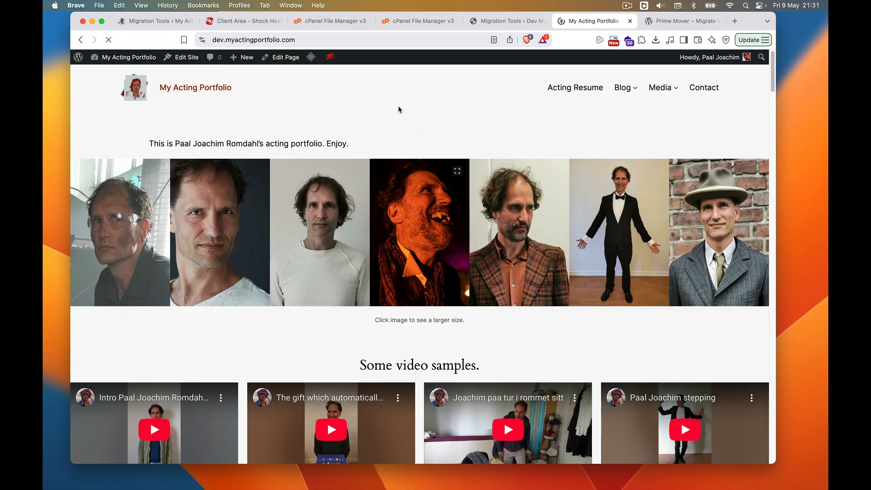
pyautogui.click(160, 22)
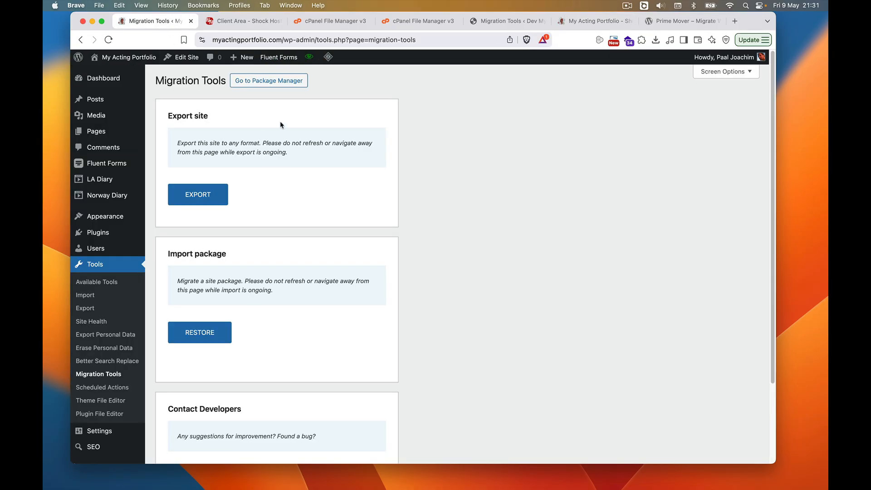
pyautogui.click(125, 57)
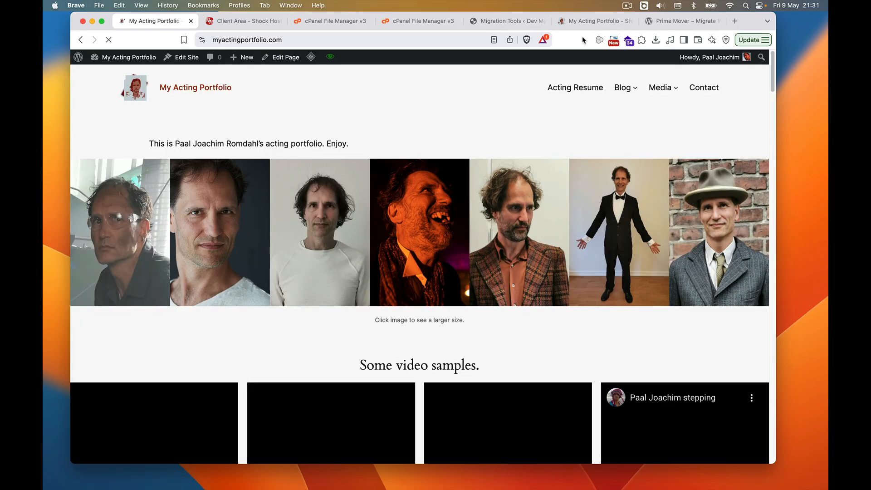
pyautogui.click(590, 20)
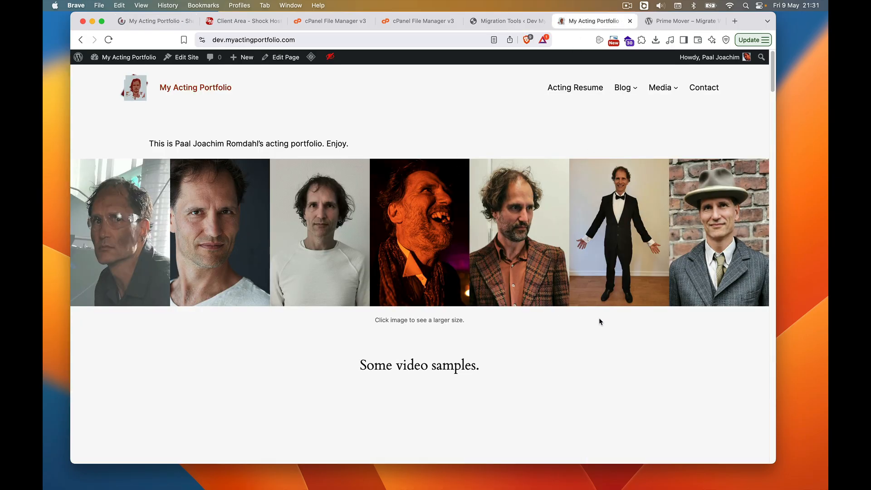
pyautogui.scroll(-3, 599, 321)
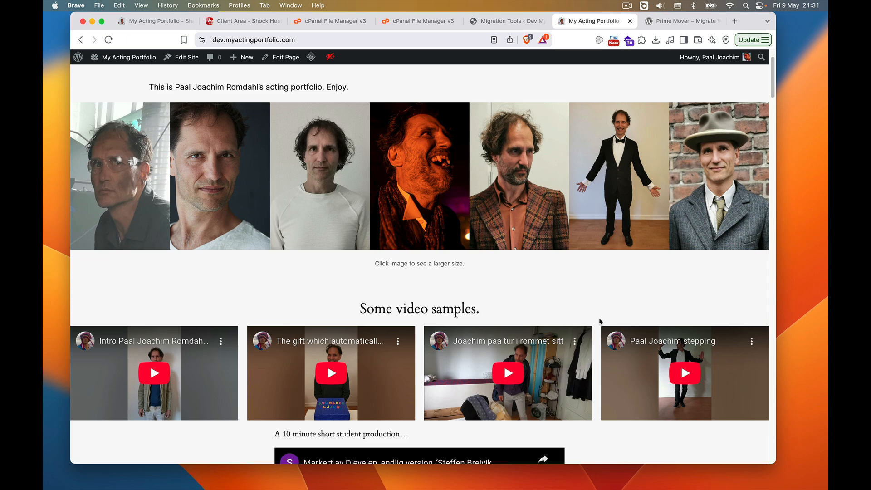
pyautogui.scroll(3, 599, 321)
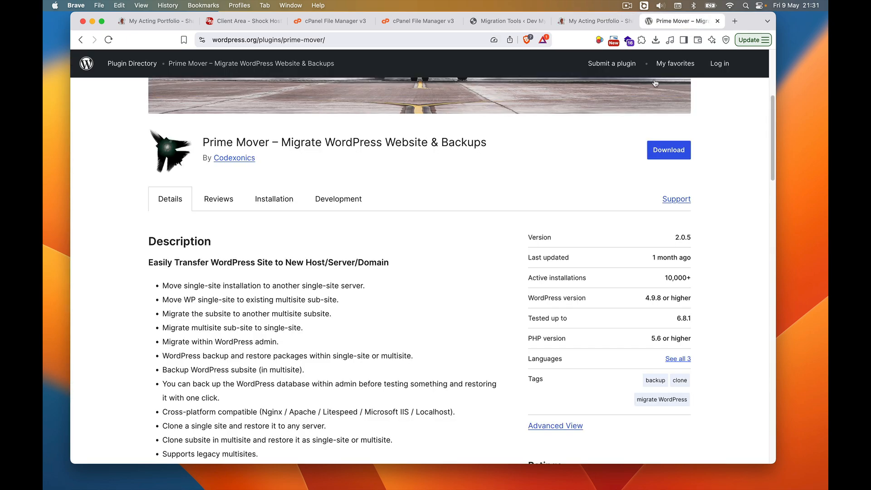
pyautogui.click(680, 21)
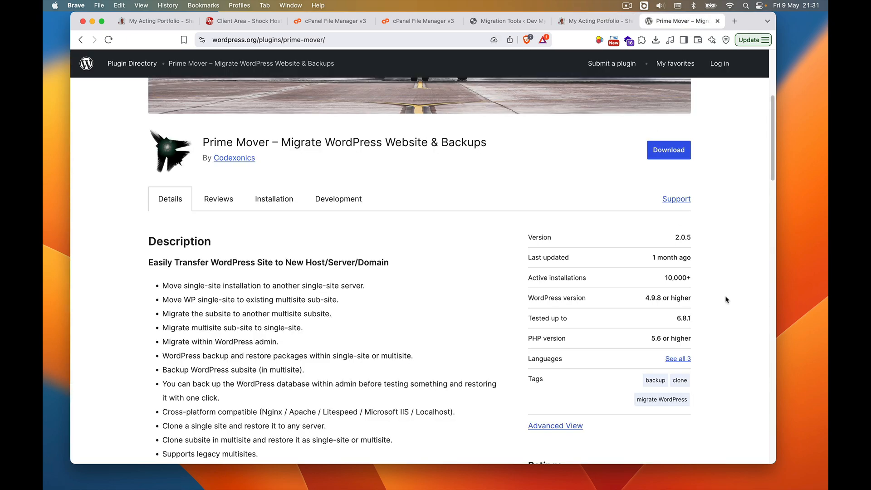